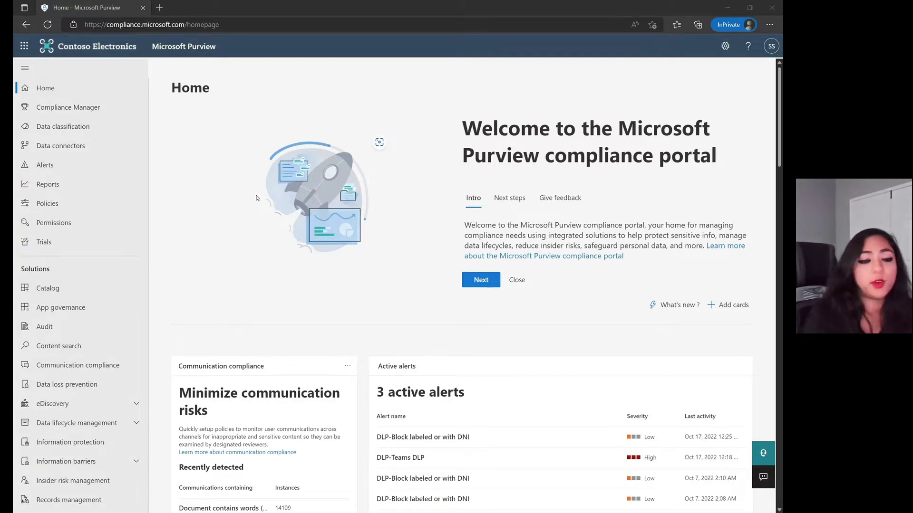
# Start a new DLP policy from the Custom > Custom policy template.
pyautogui.click(81, 386)
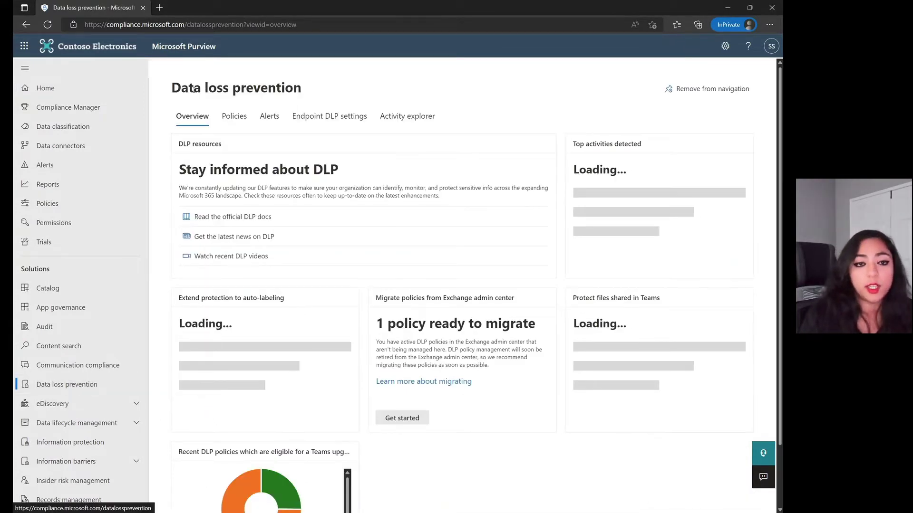
pyautogui.click(238, 122)
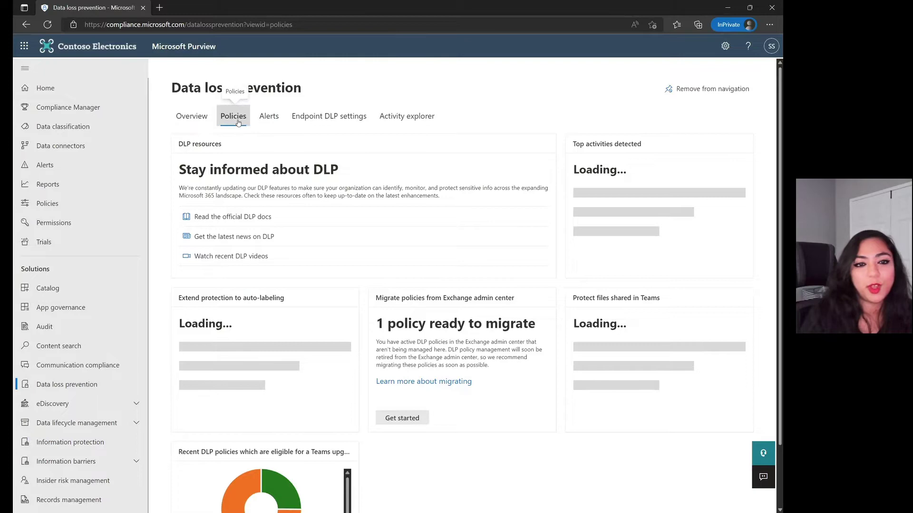
pyautogui.click(212, 219)
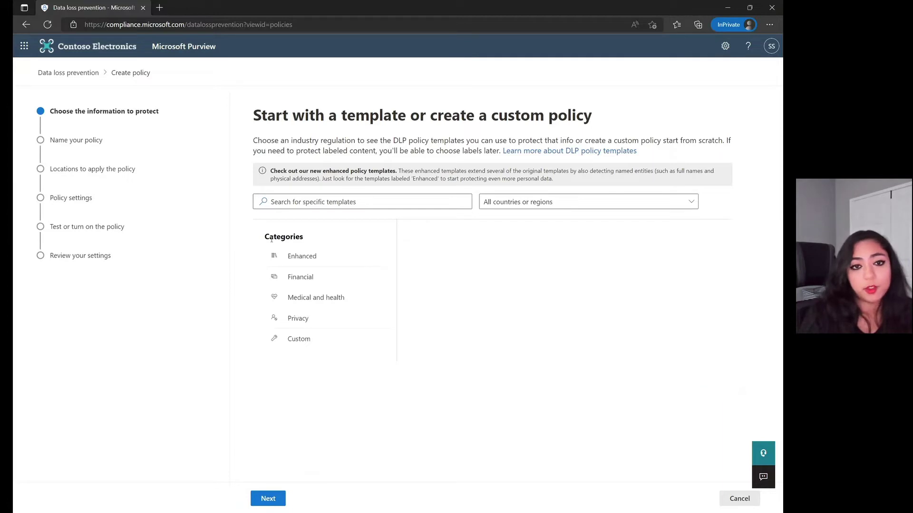
pyautogui.click(328, 339)
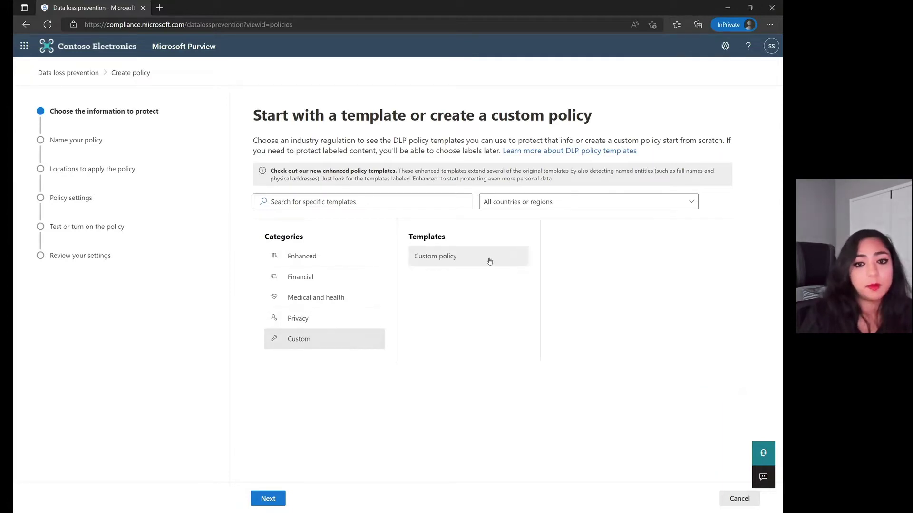
pyautogui.click(490, 261)
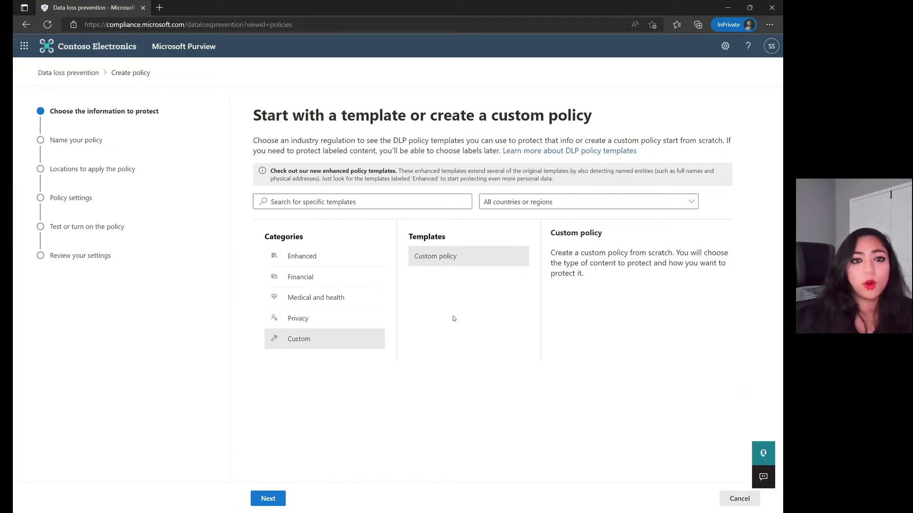
pyautogui.click(272, 499)
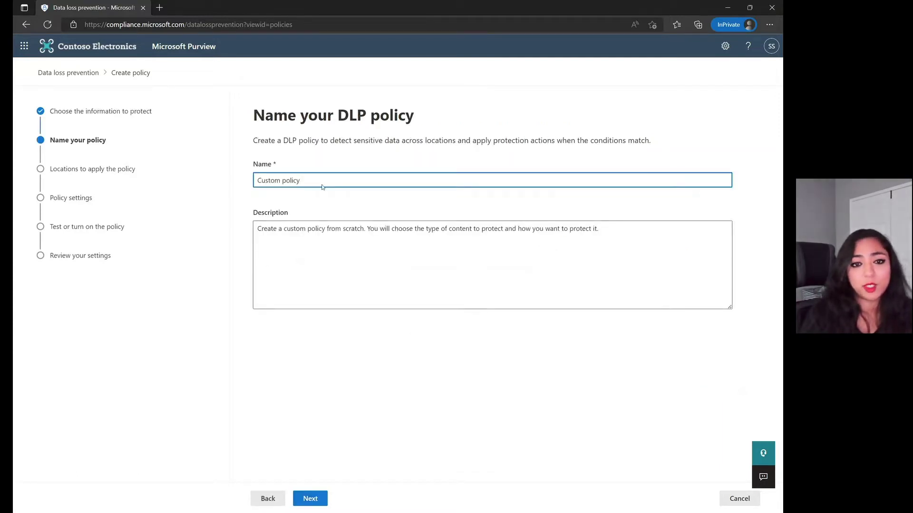
# Name the policy 'Test For Demo' and continue to the locations step.
pyautogui.moveTo(300, 181); pyautogui.dragTo(211, 173)
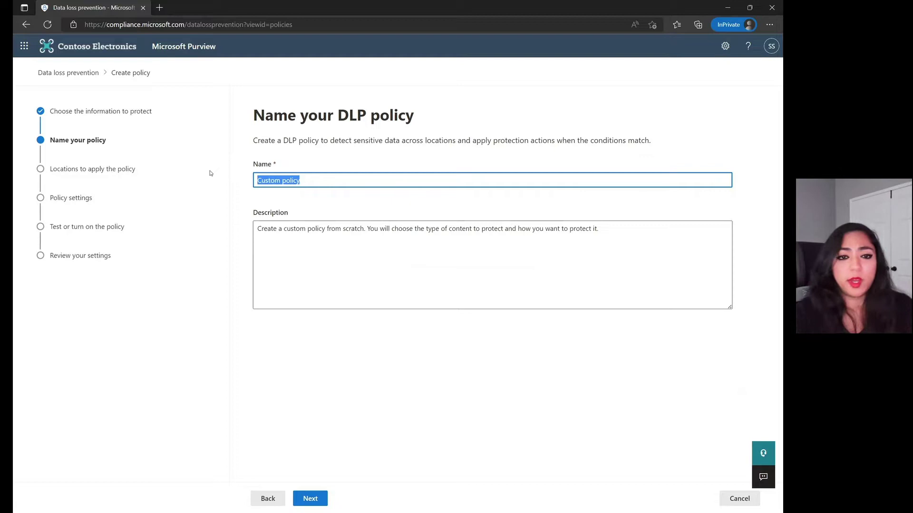
pyautogui.write('Test Fo')
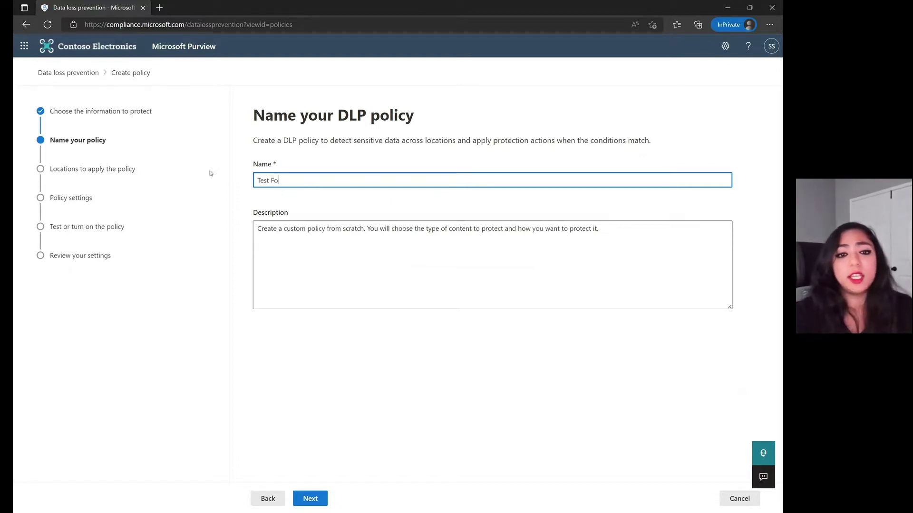
pyautogui.write('r Demo')
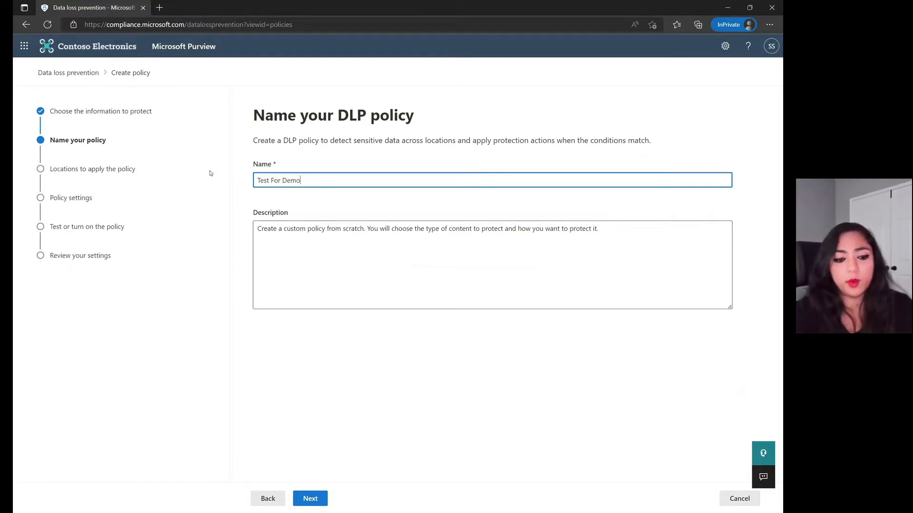
pyautogui.hotkey('ctrl', 'a')
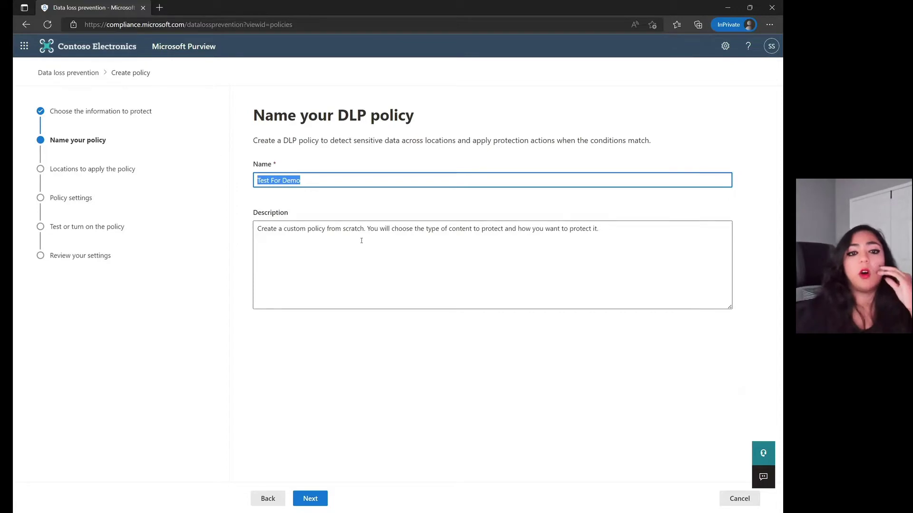
pyautogui.click(354, 263)
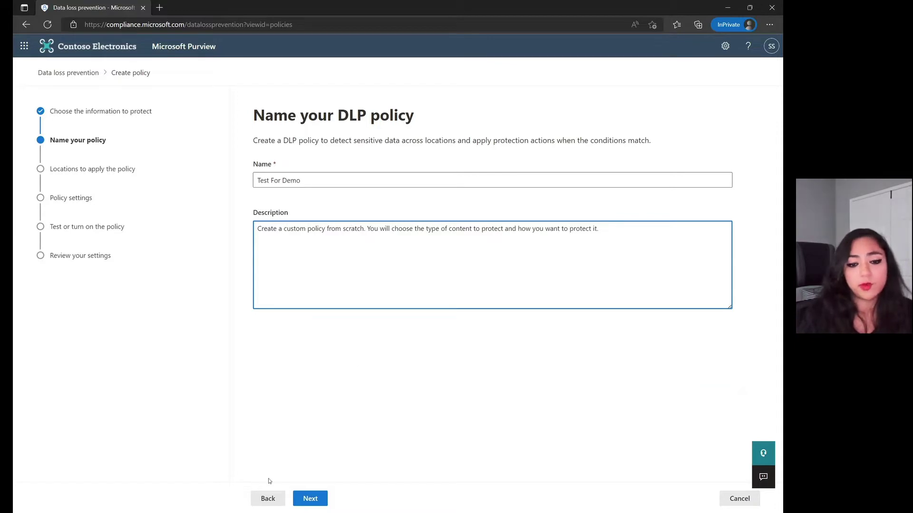
pyautogui.click(314, 499)
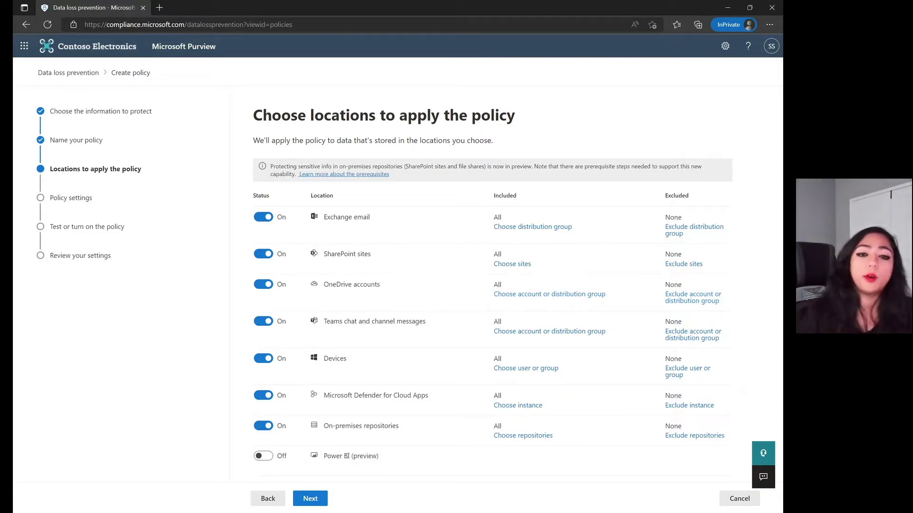
# Turn off Exchange, OneDrive, Teams chat, Devices, Defender for Cloud Apps and on-premises, leaving SharePoint sites.
pyautogui.click(269, 219)
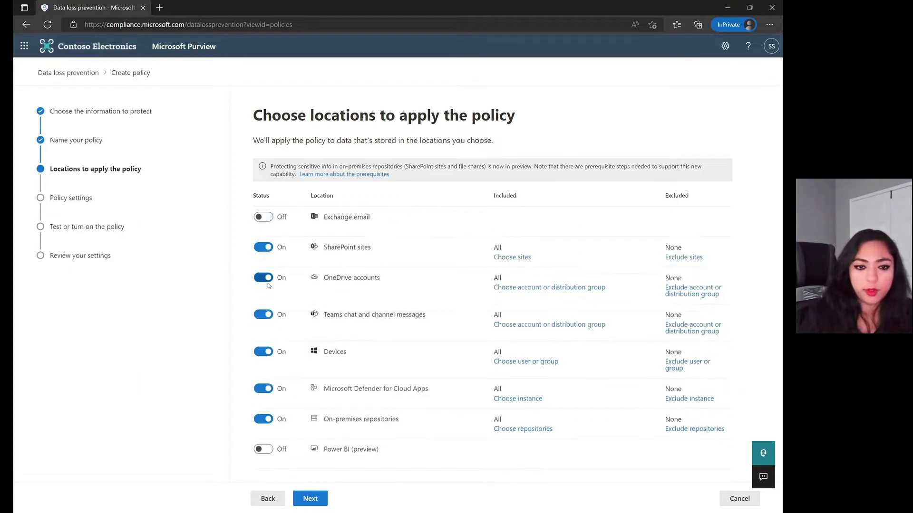
pyautogui.click(267, 280)
pyautogui.click(266, 308)
pyautogui.click(267, 338)
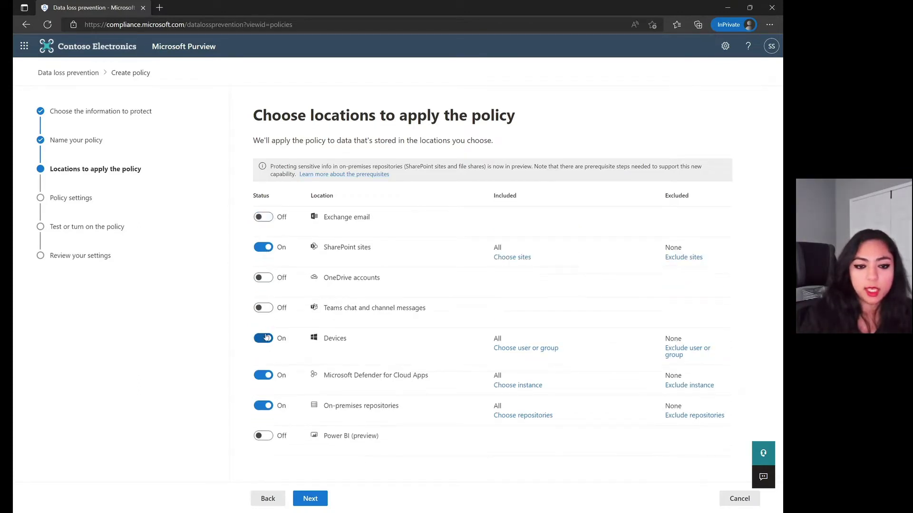
pyautogui.click(265, 369)
pyautogui.click(265, 399)
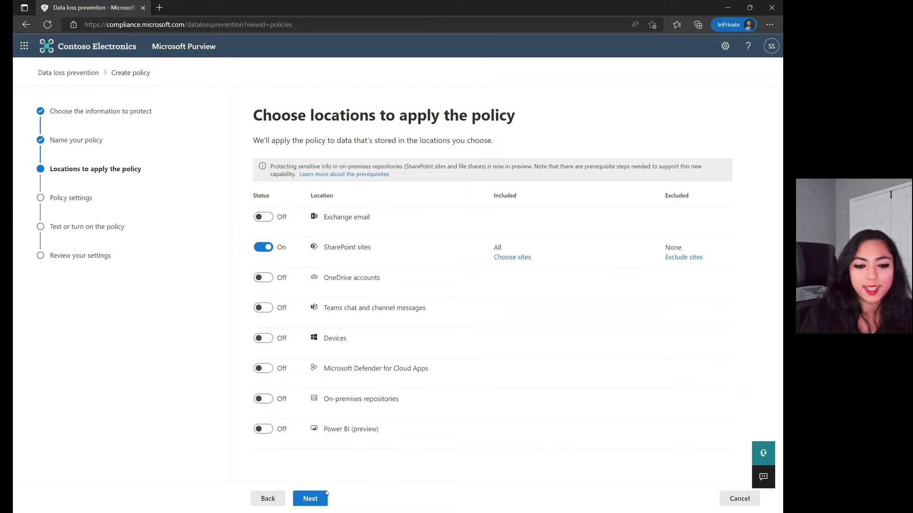
pyautogui.click(310, 499)
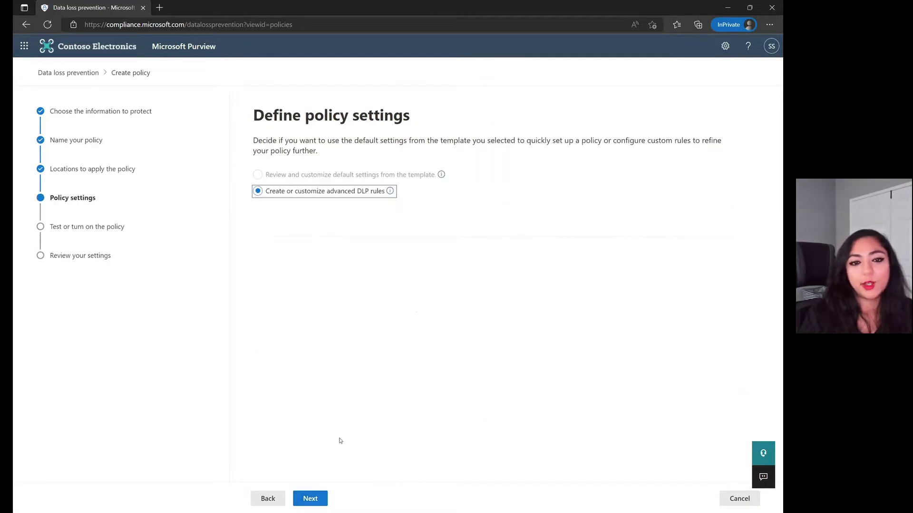
# Create an advanced rule named 'Test For Demo' with a Content contains condition.
pyautogui.click(311, 499)
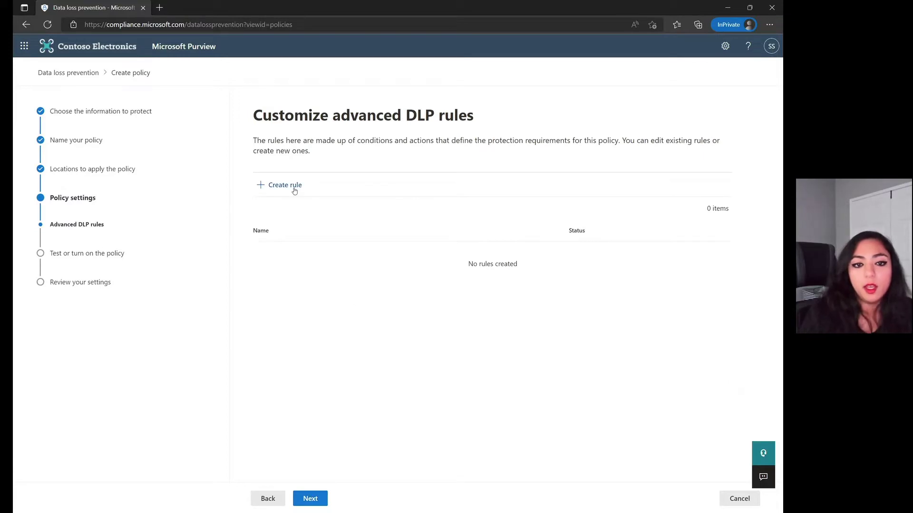
pyautogui.click(293, 186)
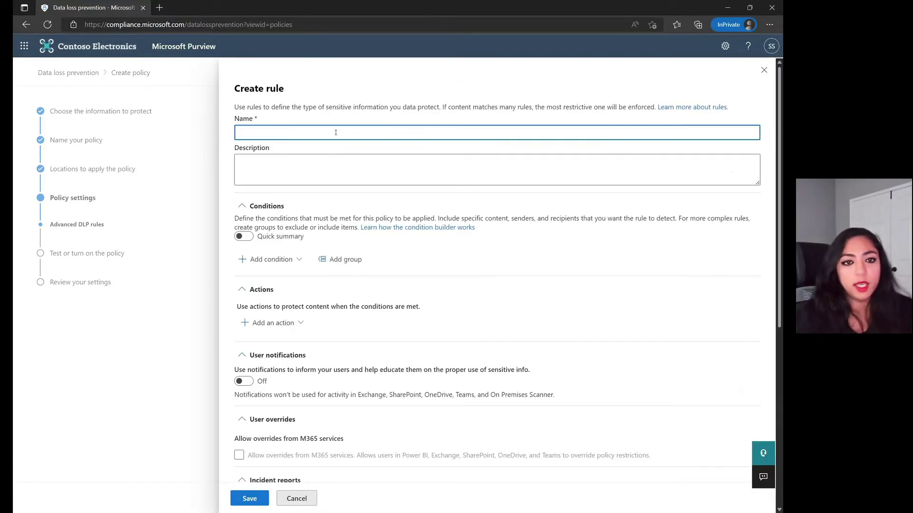
pyautogui.write('Test For Demo')
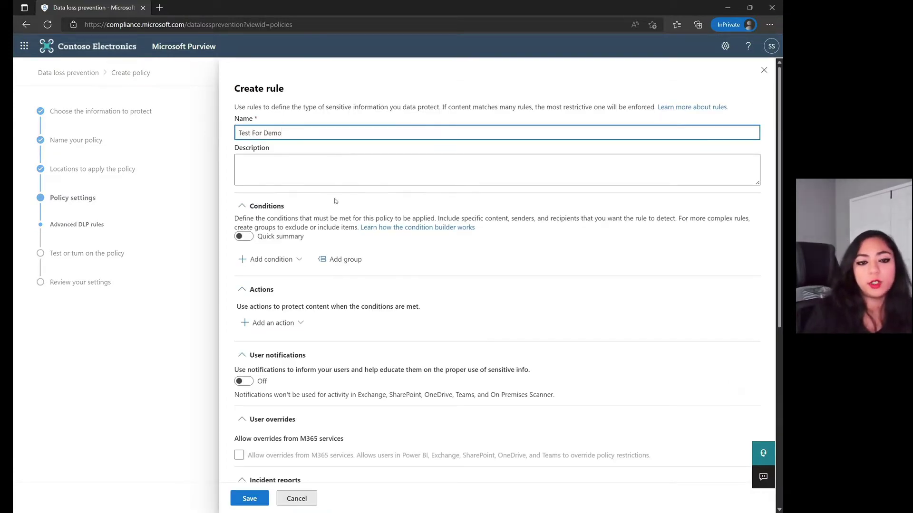
pyautogui.click(298, 263)
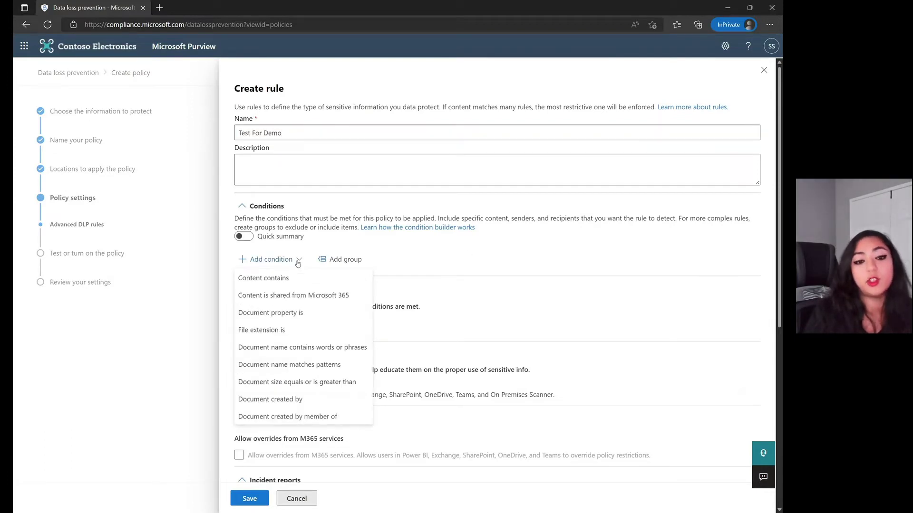
pyautogui.click(286, 281)
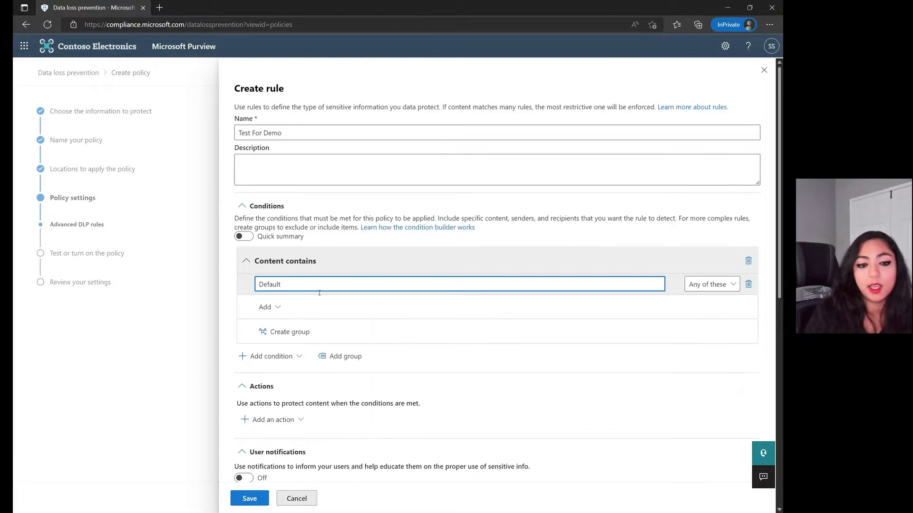
pyautogui.scroll(-3, 342, 300)
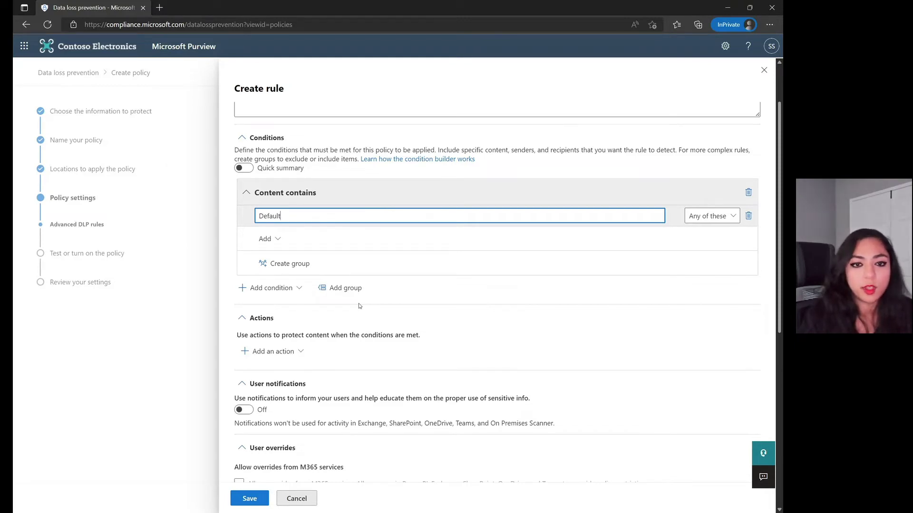
# Add the Australia Tax File Number sensitive info type to the Content contains condition.
pyautogui.click(269, 242)
pyautogui.click(291, 265)
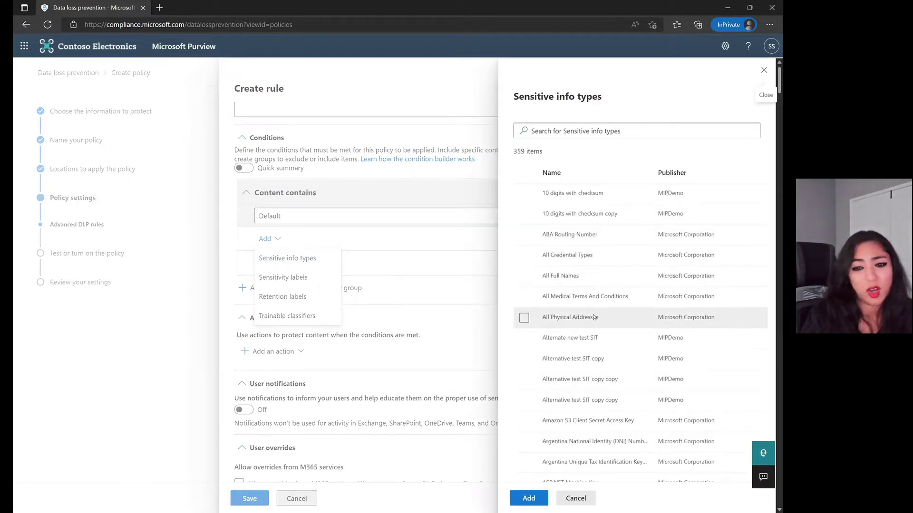
pyautogui.scroll(-3, 578, 340)
pyautogui.scroll(-3, 578, 340)
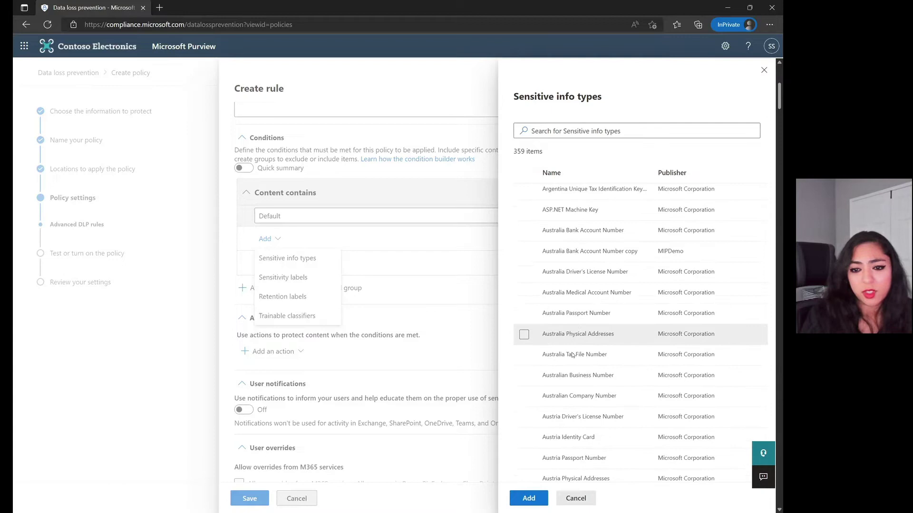
pyautogui.click(575, 355)
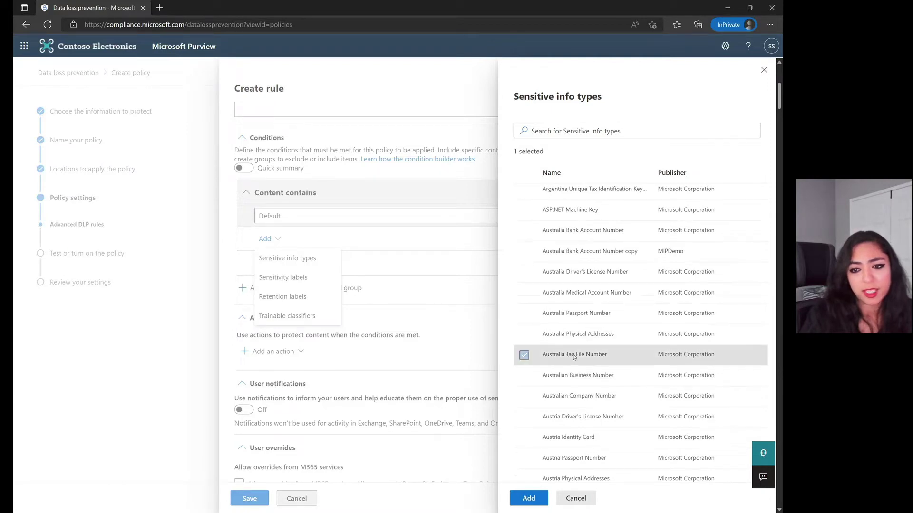
pyautogui.click(526, 498)
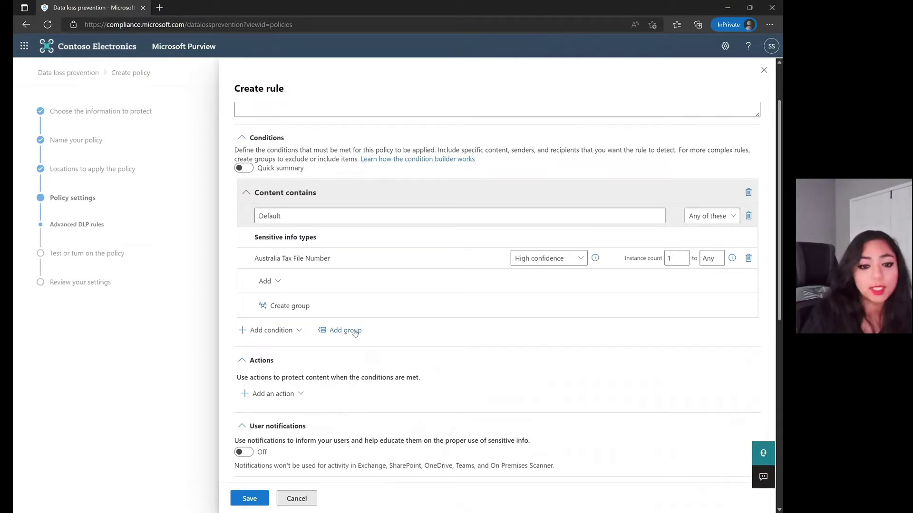
# Add a restrict-access action for Microsoft 365 locations that blocks everyone.
pyautogui.scroll(-4, 383, 351)
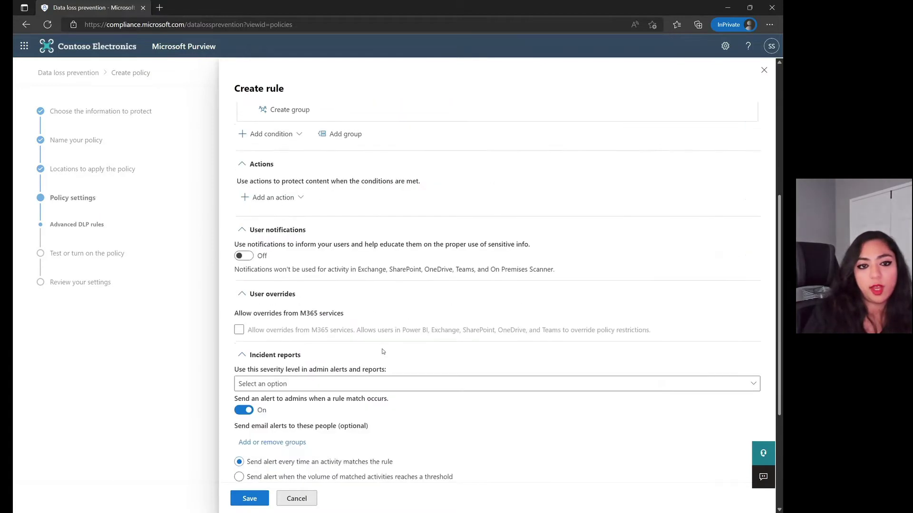
pyautogui.click(302, 192)
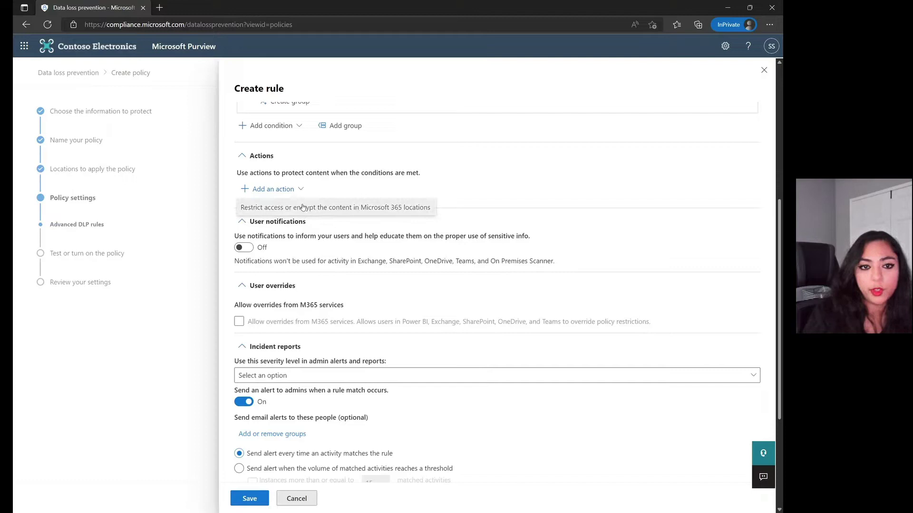
pyautogui.click(295, 208)
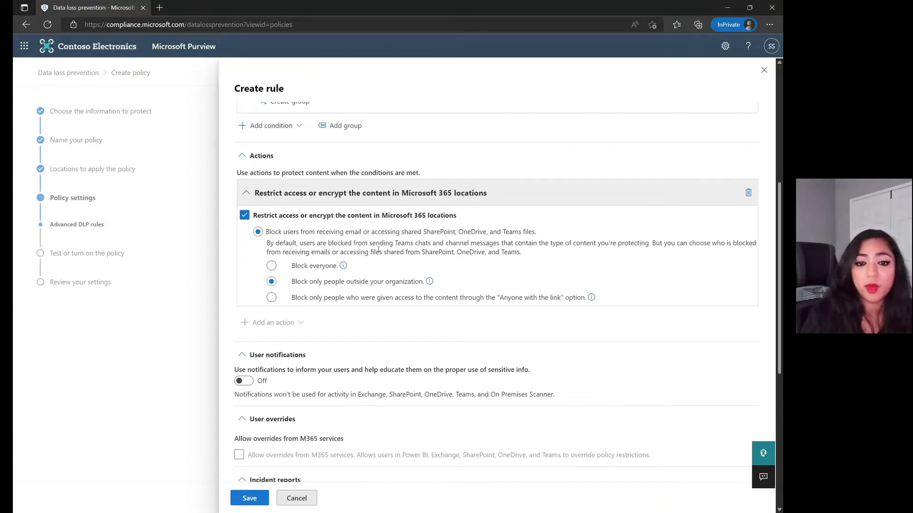
pyautogui.click(271, 265)
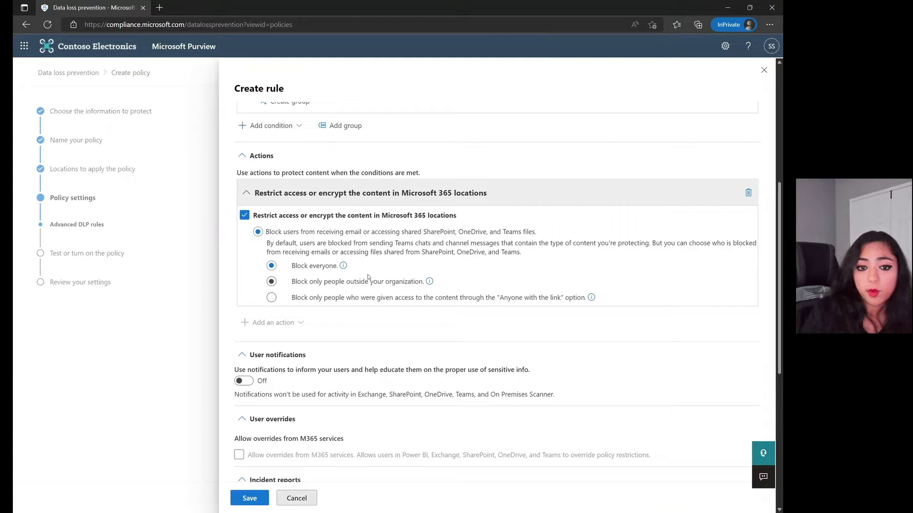
pyautogui.moveTo(342, 267)
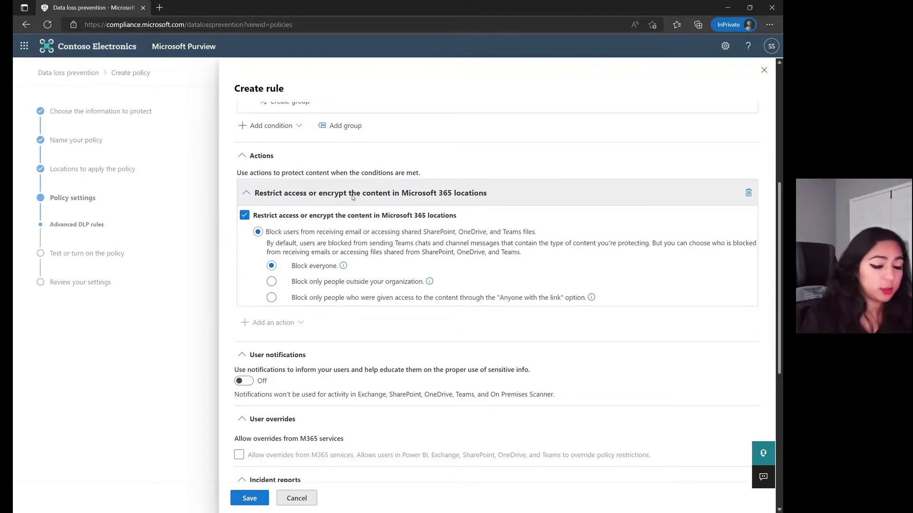
# Set admin alerts to trigger only when matched activity volume reaches a threshold.
pyautogui.scroll(-4, 359, 204)
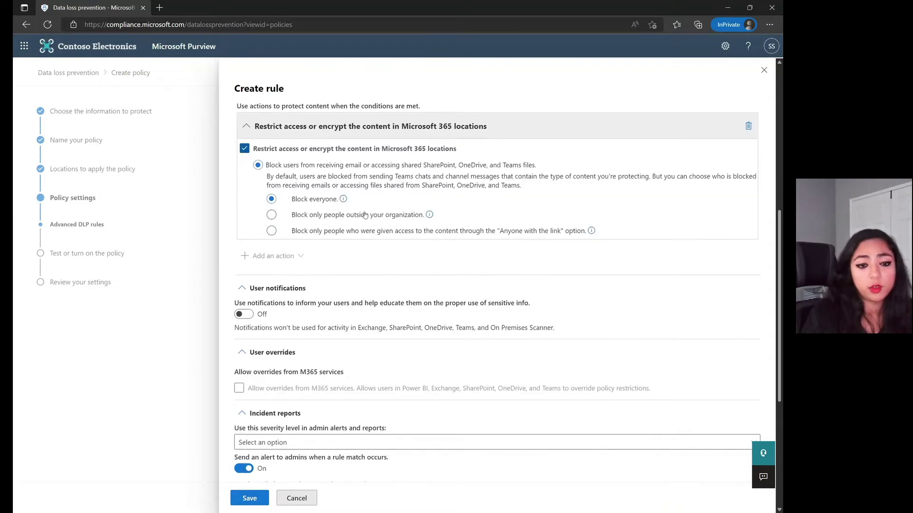
pyautogui.scroll(-2, 365, 215)
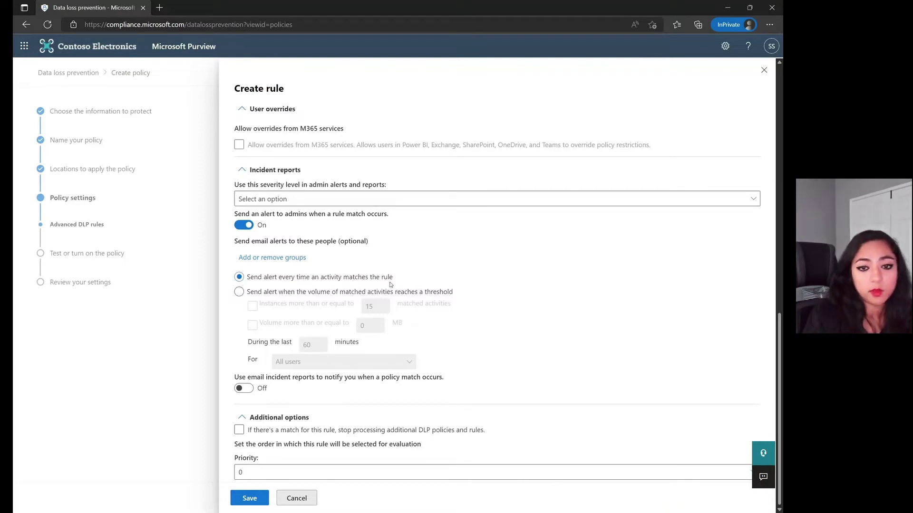
pyautogui.click(350, 292)
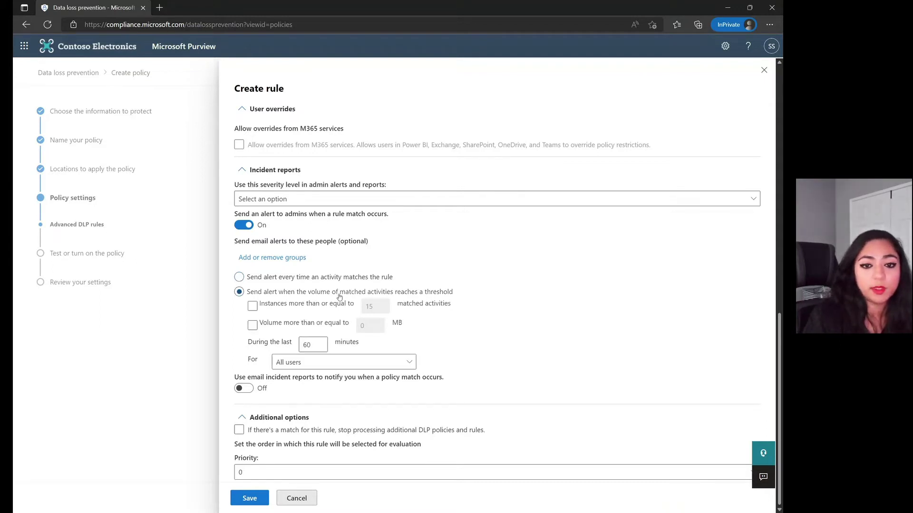
pyautogui.click(359, 303)
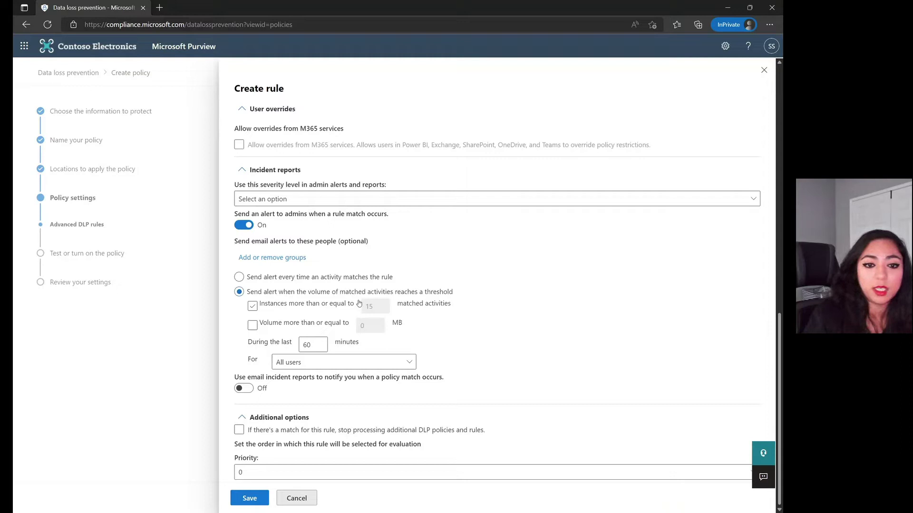
pyautogui.click(359, 303)
pyautogui.click(345, 324)
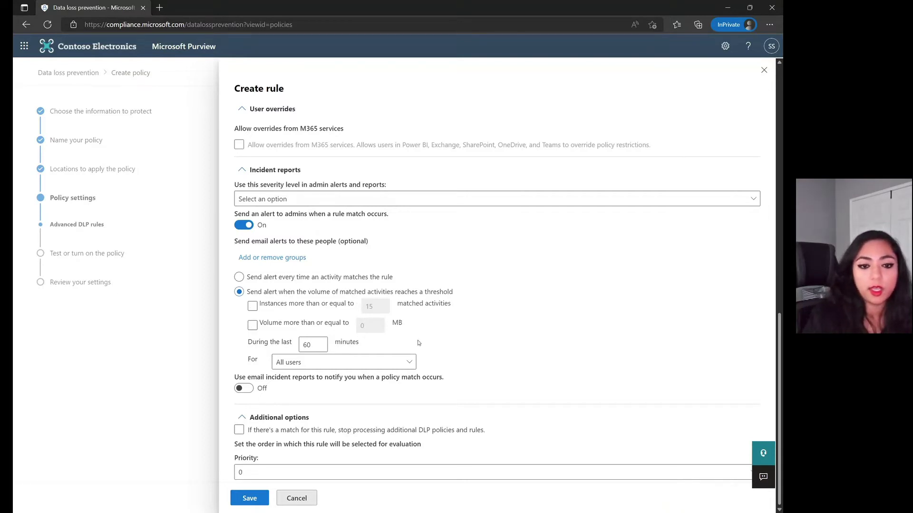
# Turn on email incident reports for policy matches and review their options.
pyautogui.click(245, 389)
pyautogui.scroll(-3, 478, 402)
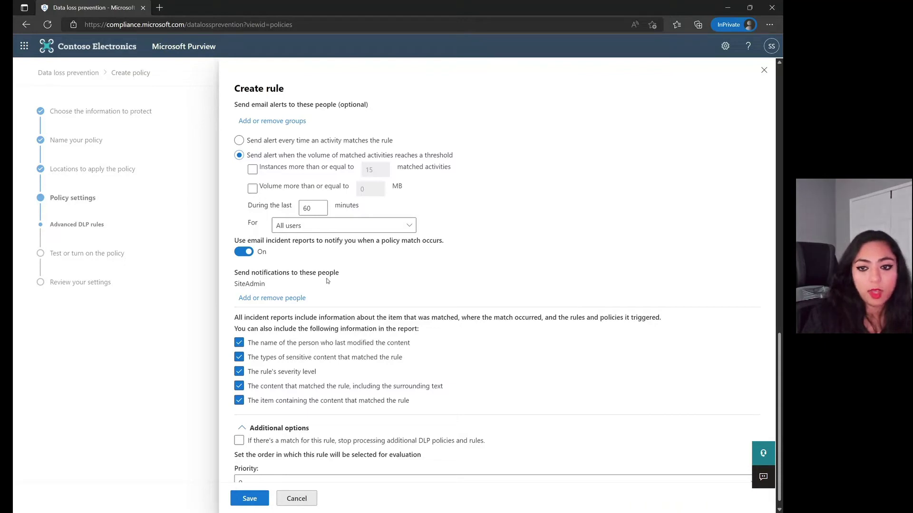
pyautogui.scroll(-1, 362, 381)
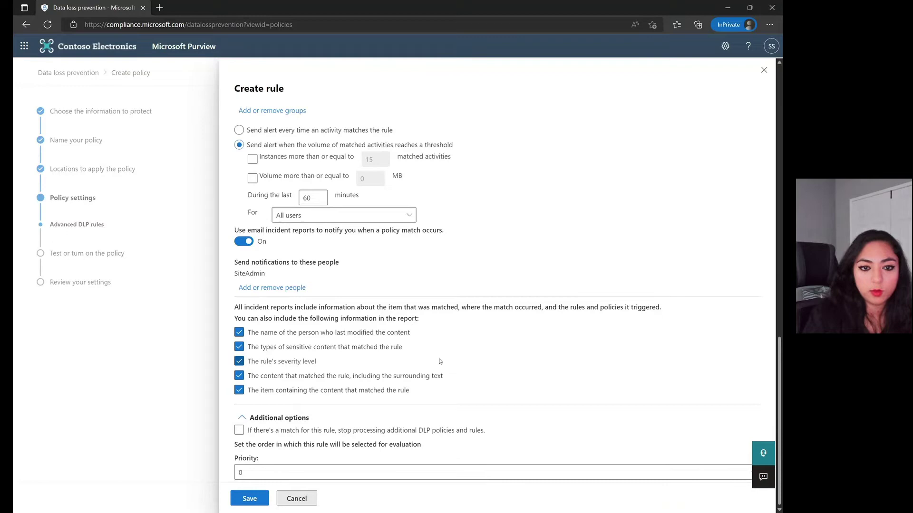
pyautogui.scroll(5, 440, 361)
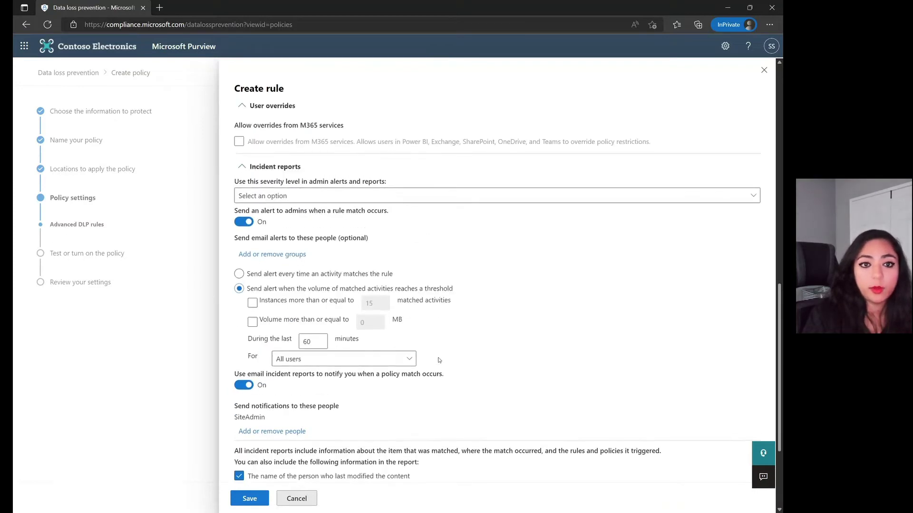
# Enable user notifications with Office 365 policy tips for the rule.
pyautogui.scroll(2, 438, 360)
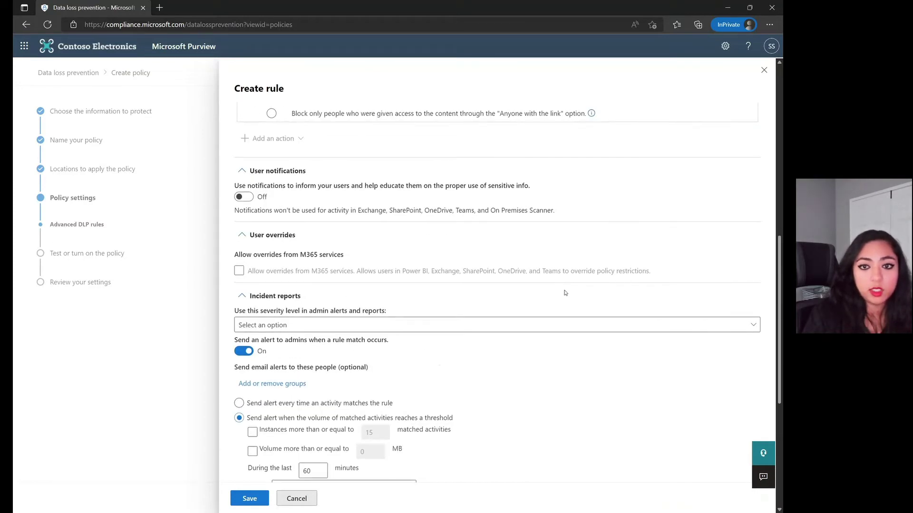
pyautogui.click(264, 199)
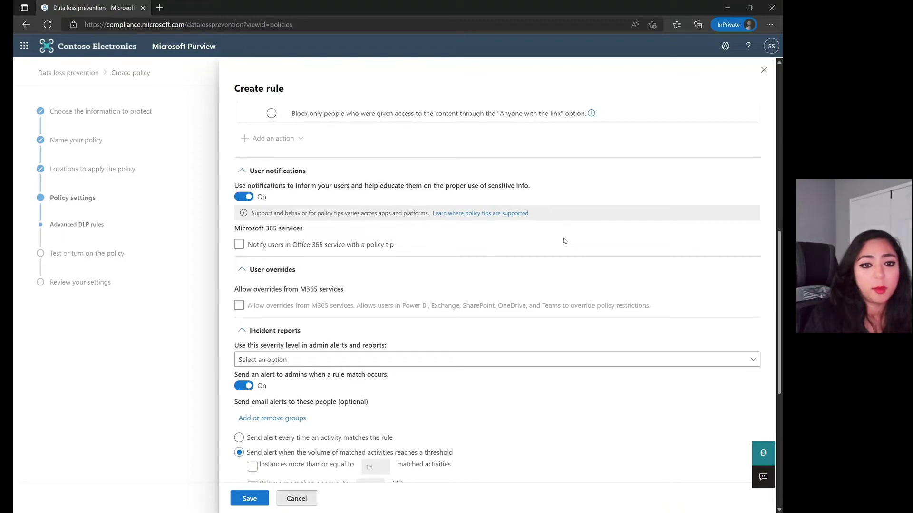
pyautogui.press('space')
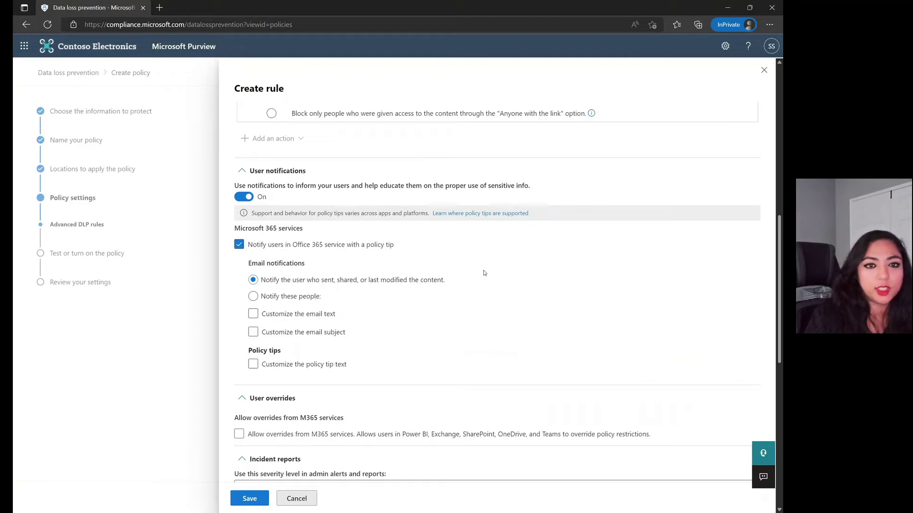
# Review the Create rule panel, then cancel the unsaved 'Test For Demo' rule.
pyautogui.scroll(-7, 485, 273)
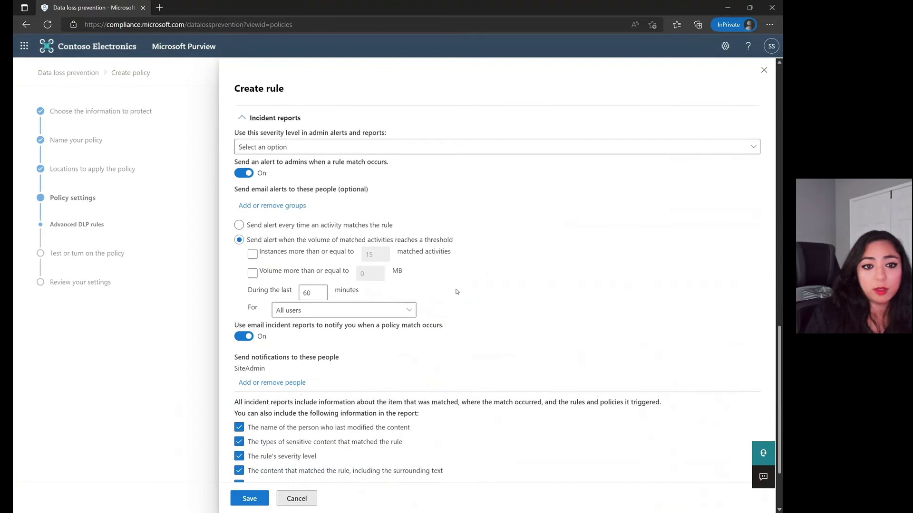
pyautogui.scroll(-2, 482, 294)
pyautogui.scroll(-1, 483, 294)
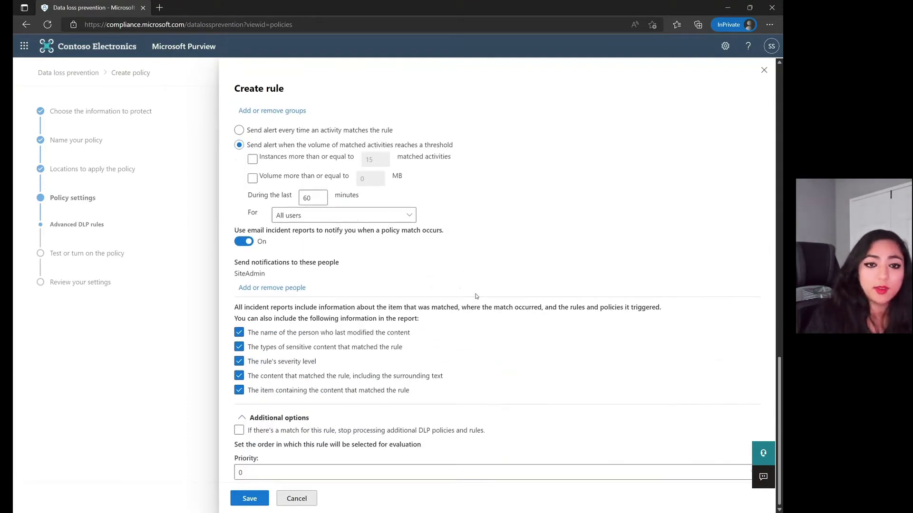
pyautogui.scroll(5, 575, 350)
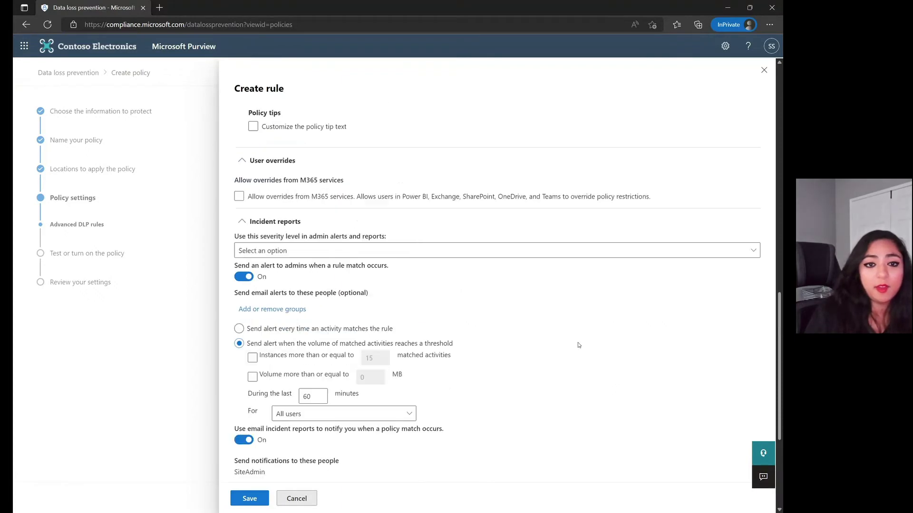
pyautogui.scroll(10, 578, 345)
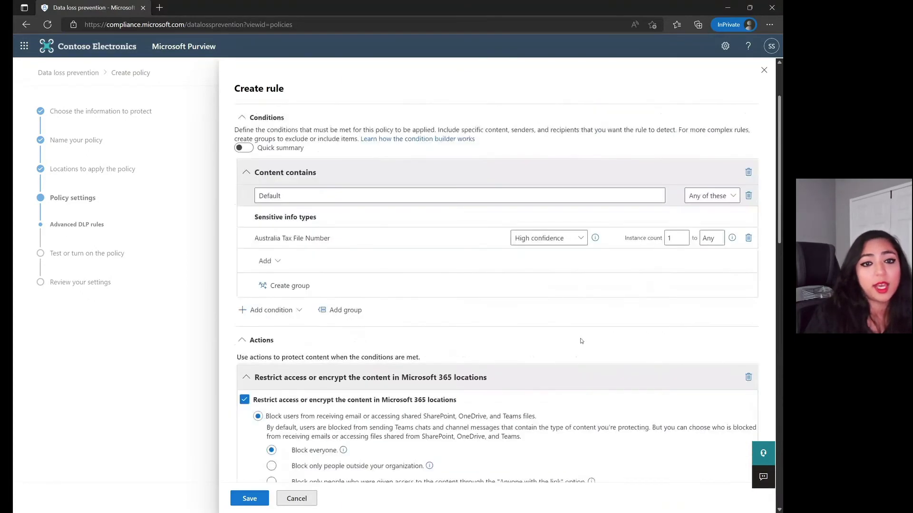
pyautogui.scroll(1, 580, 341)
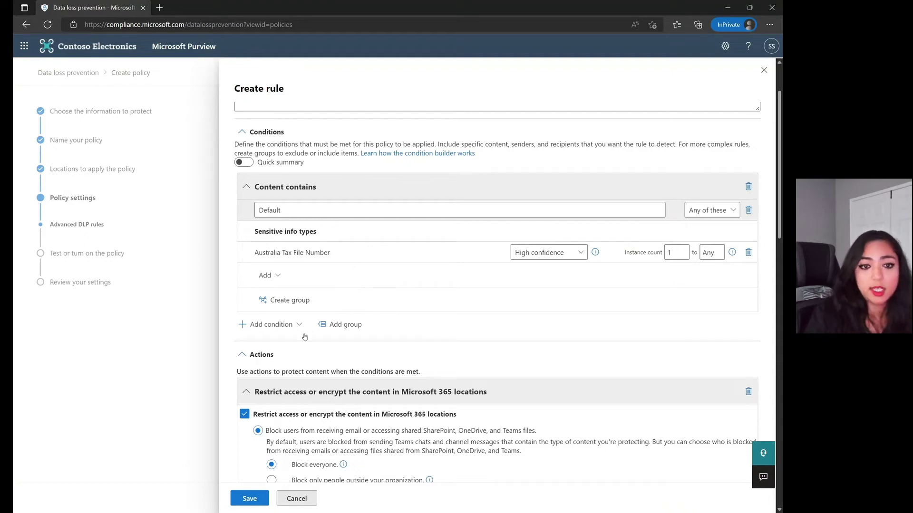
pyautogui.scroll(-2, 221, 362)
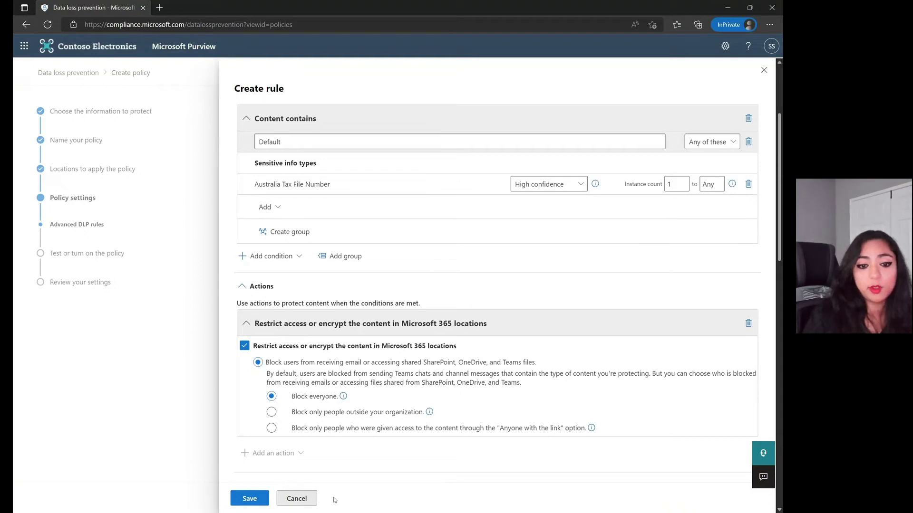
pyautogui.click(299, 498)
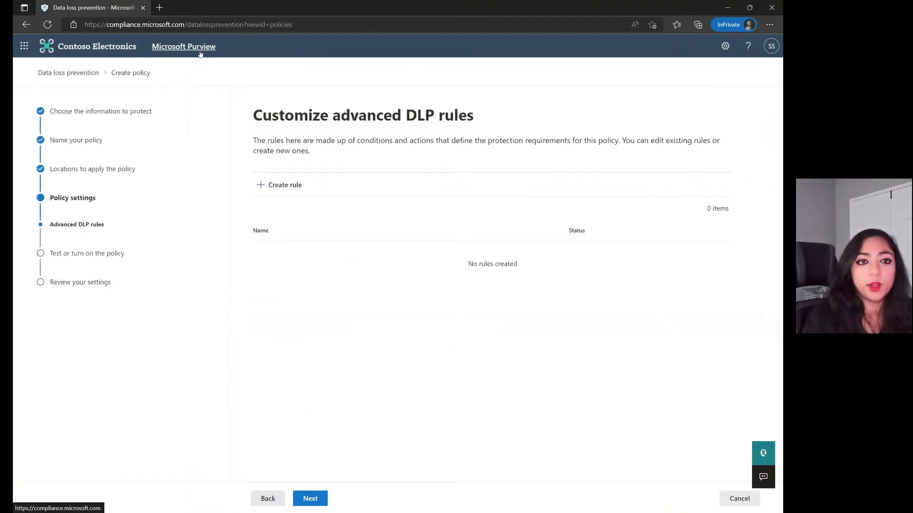
# Go from the Purview home page to Information protection's Auto-labeling policy list.
pyautogui.click(200, 52)
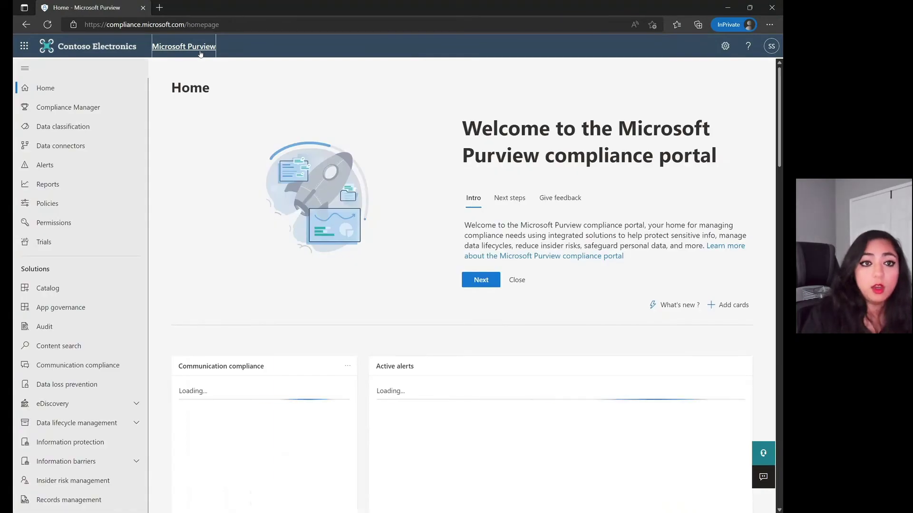
pyautogui.click(106, 122)
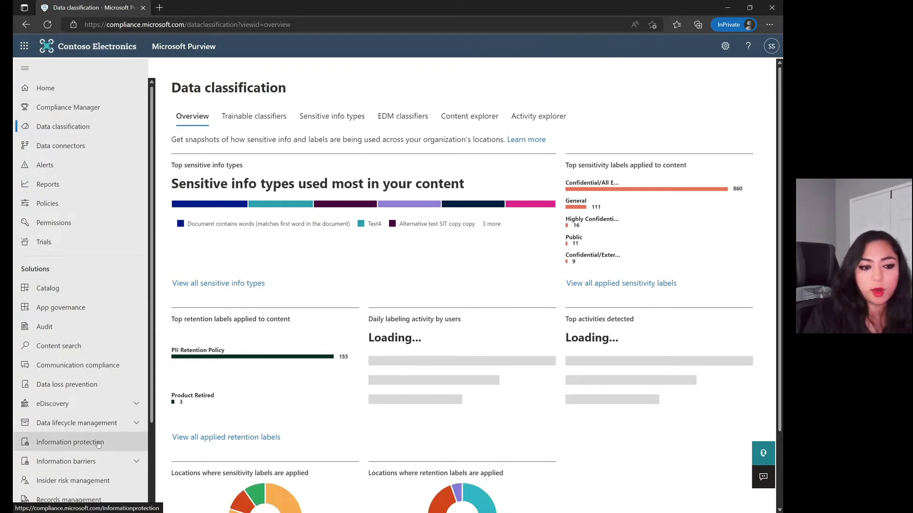
pyautogui.click(79, 448)
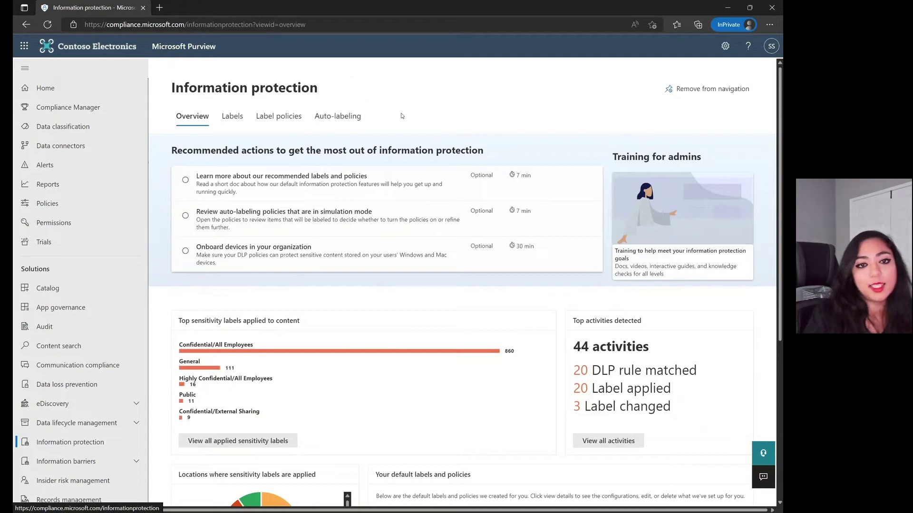
pyautogui.click(338, 118)
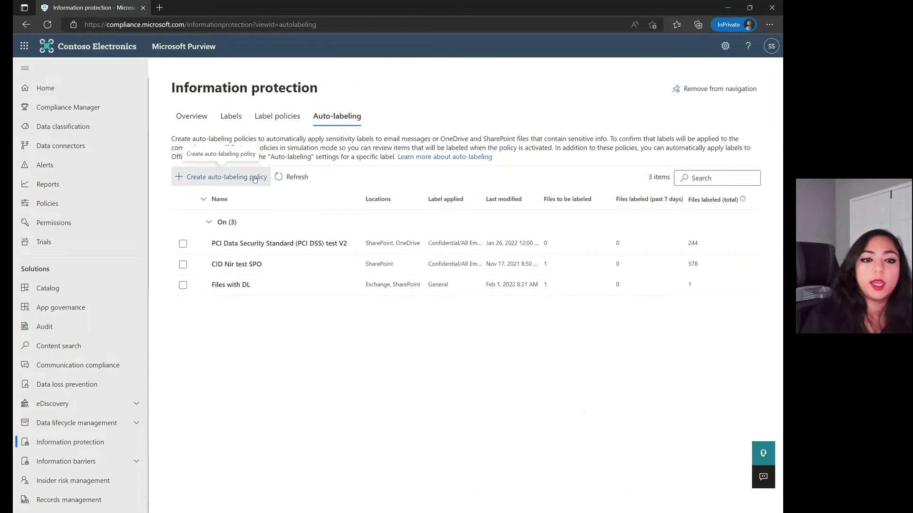
# Start a custom auto-labeling policy named 'Test For Demo'.
pyautogui.click(229, 177)
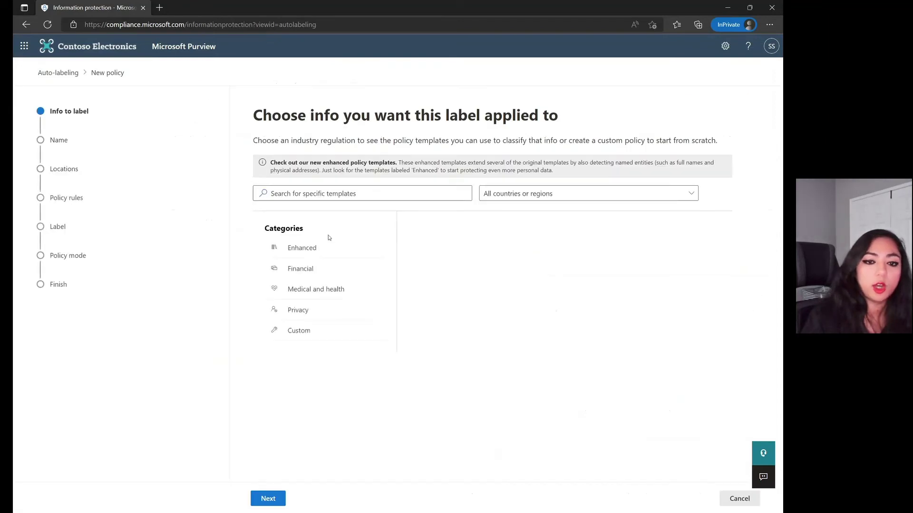
pyautogui.click(310, 331)
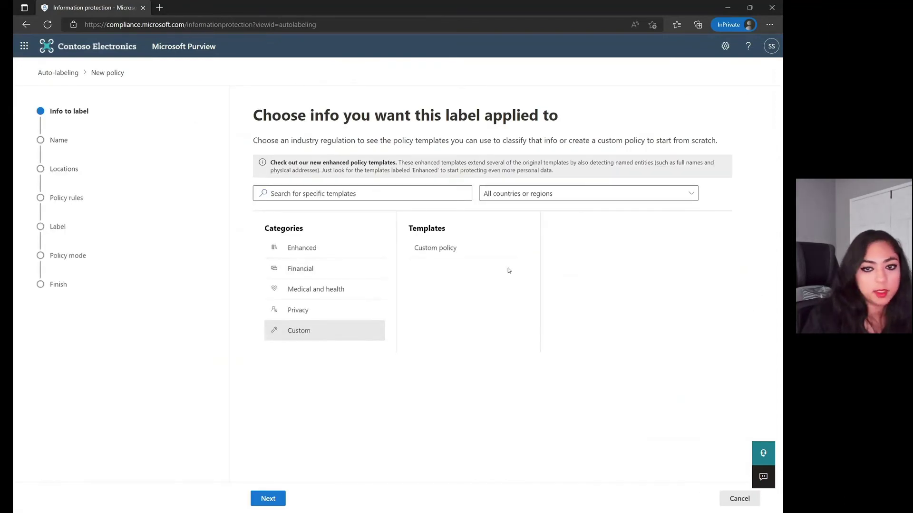
pyautogui.click(449, 252)
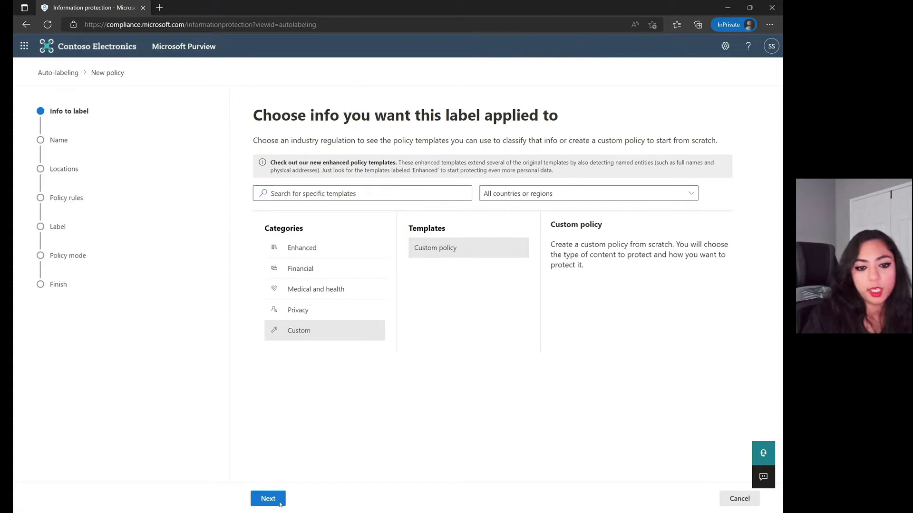
pyautogui.click(257, 499)
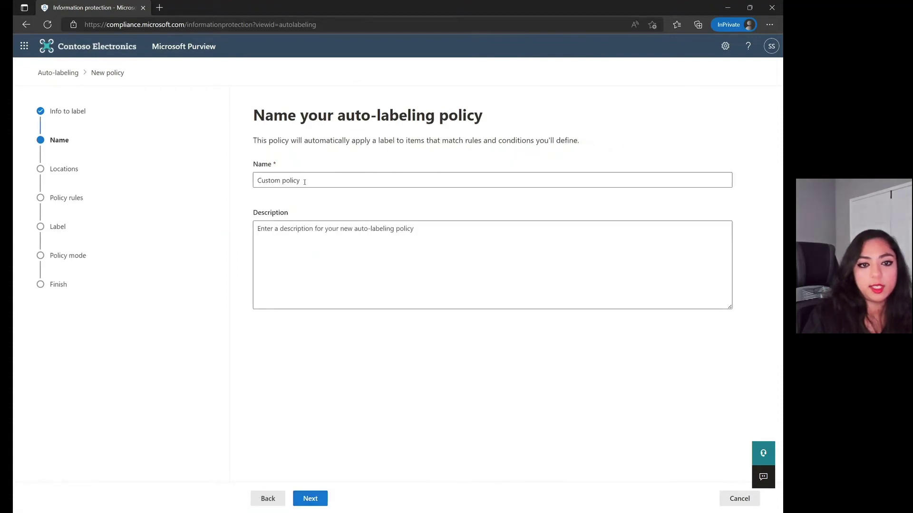
pyautogui.write('Test For Demo')
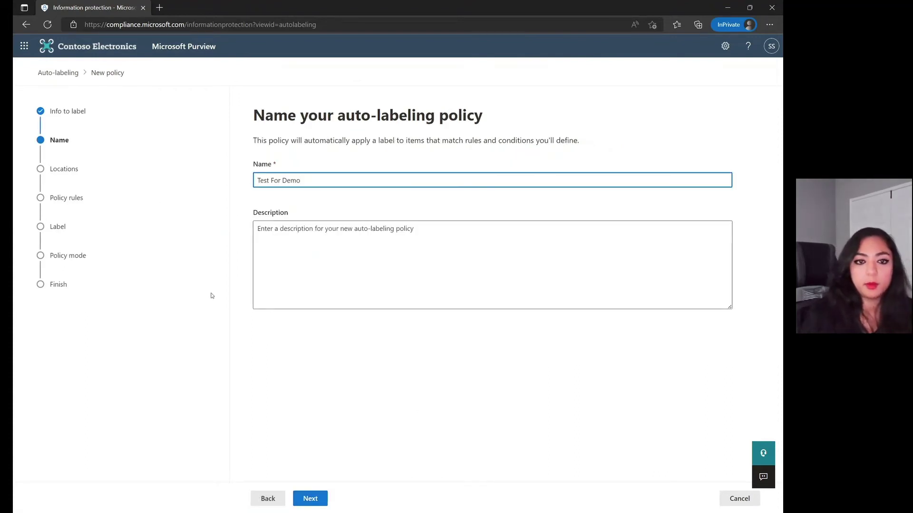
pyautogui.click(310, 499)
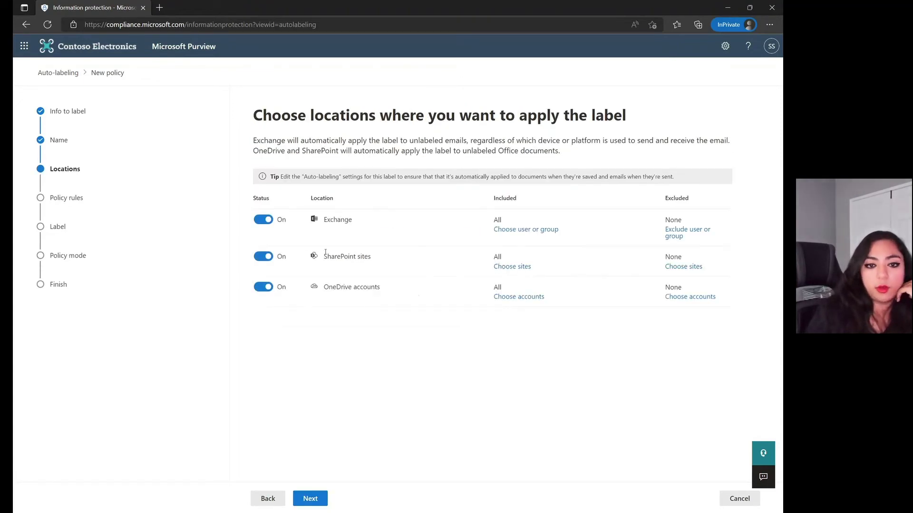
# Exclude Exchange and OneDrive so it covers only SharePoint sites, keeping common rules.
pyautogui.click(263, 219)
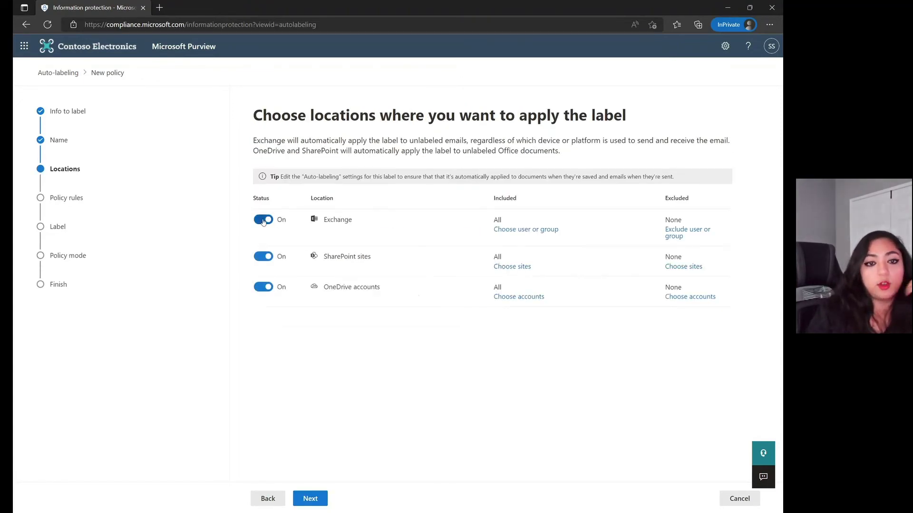
pyautogui.click(265, 281)
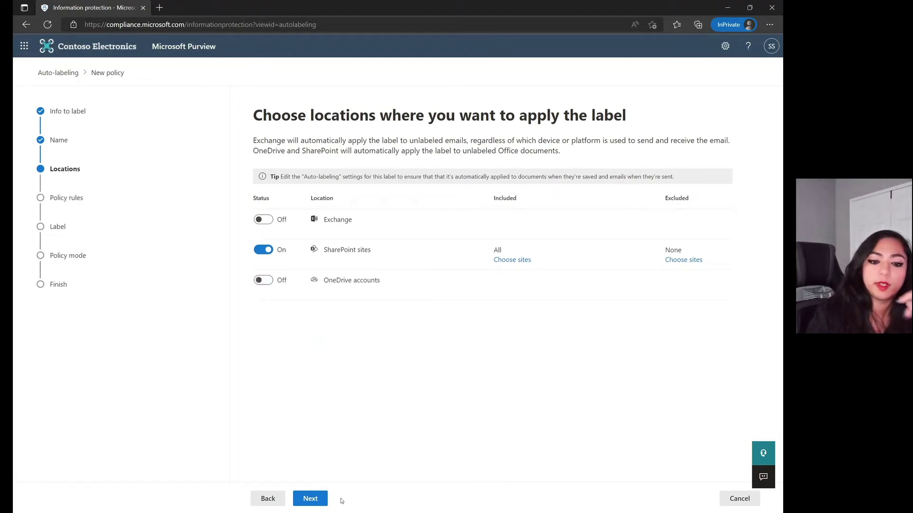
pyautogui.click(323, 499)
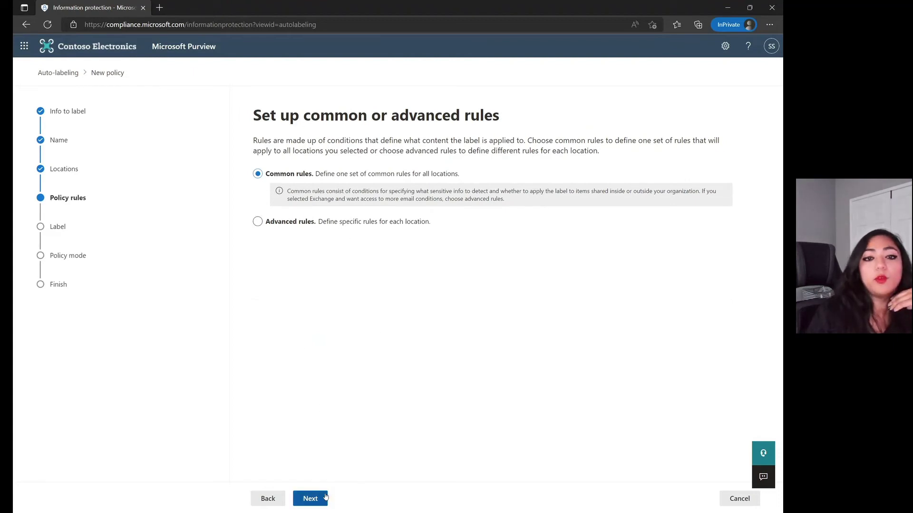
pyautogui.click(310, 498)
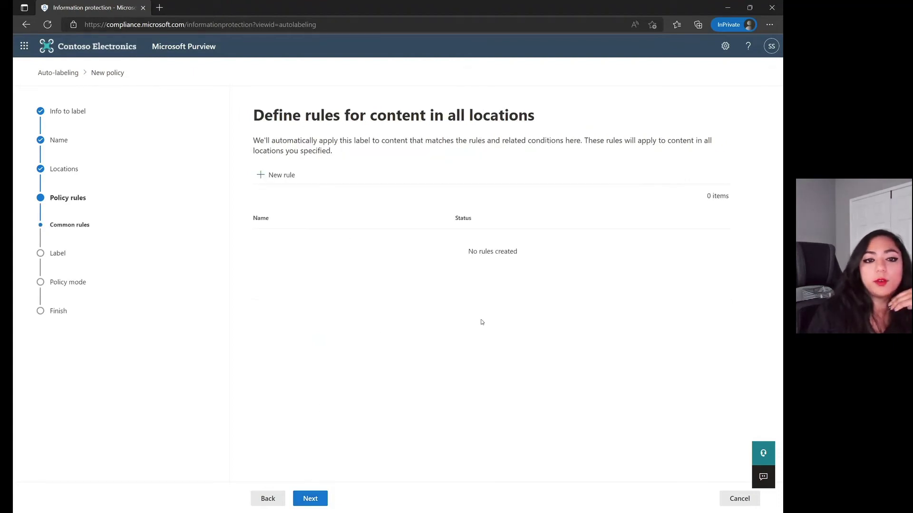
# Create a new rule with a 'content contains' condition for the Australia Tax File Number sensitive info type.
pyautogui.click(269, 176)
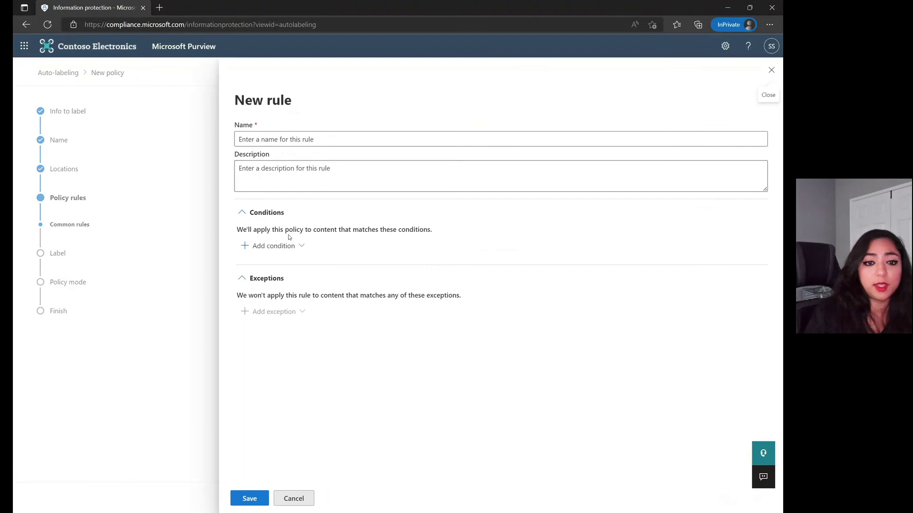
pyautogui.click(288, 247)
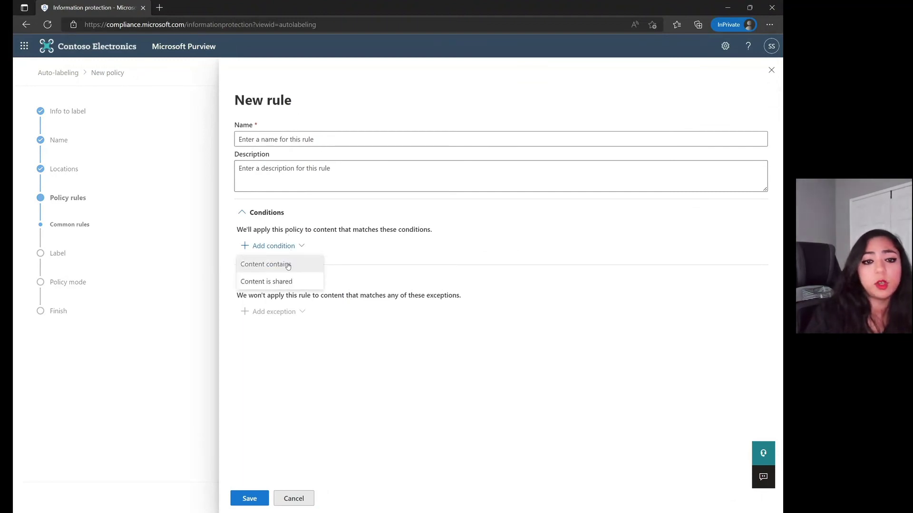
pyautogui.click(287, 265)
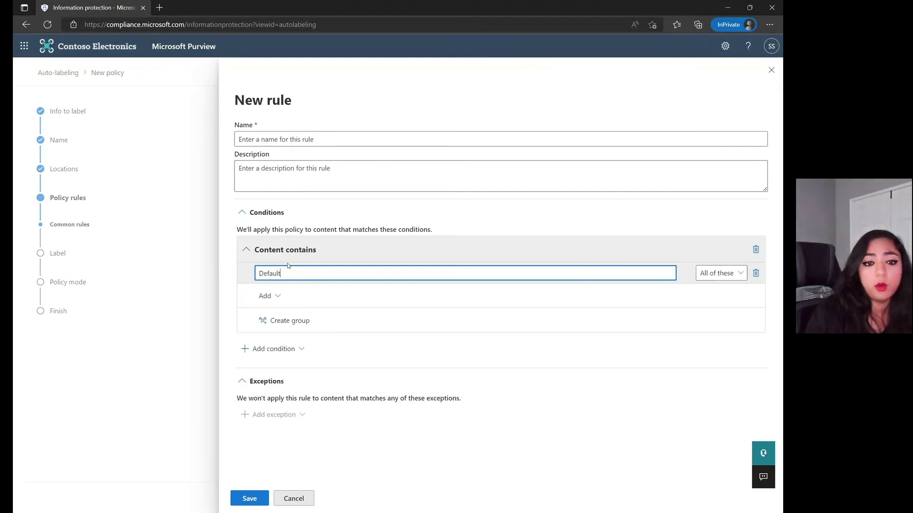
pyautogui.click(280, 299)
pyautogui.click(284, 317)
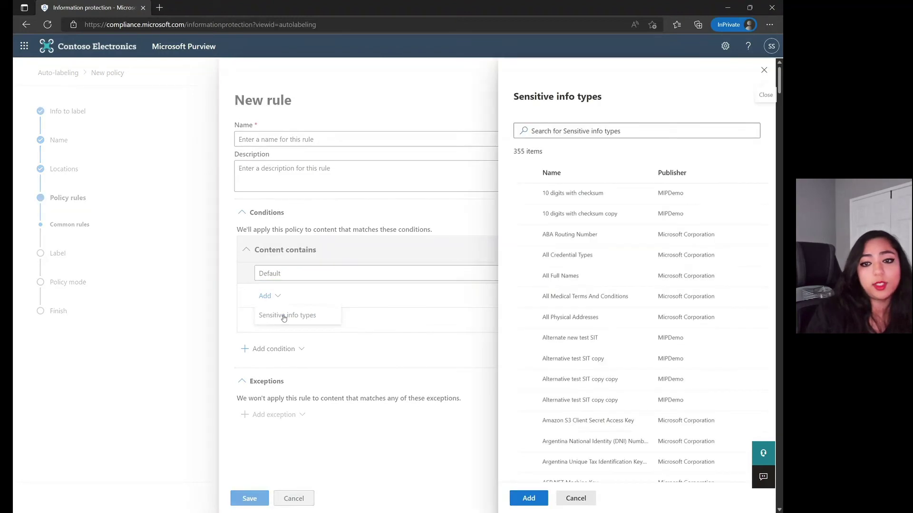
pyautogui.scroll(-3, 546, 322)
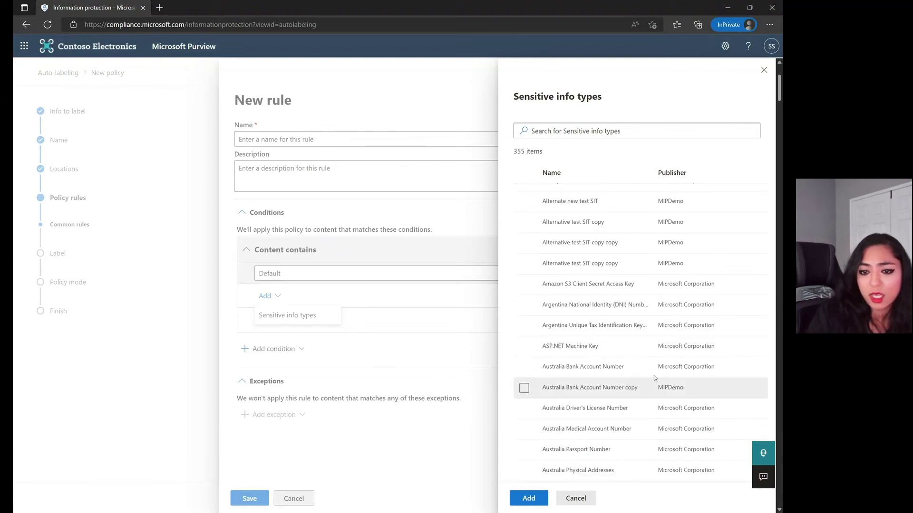
pyautogui.scroll(-3, 655, 355)
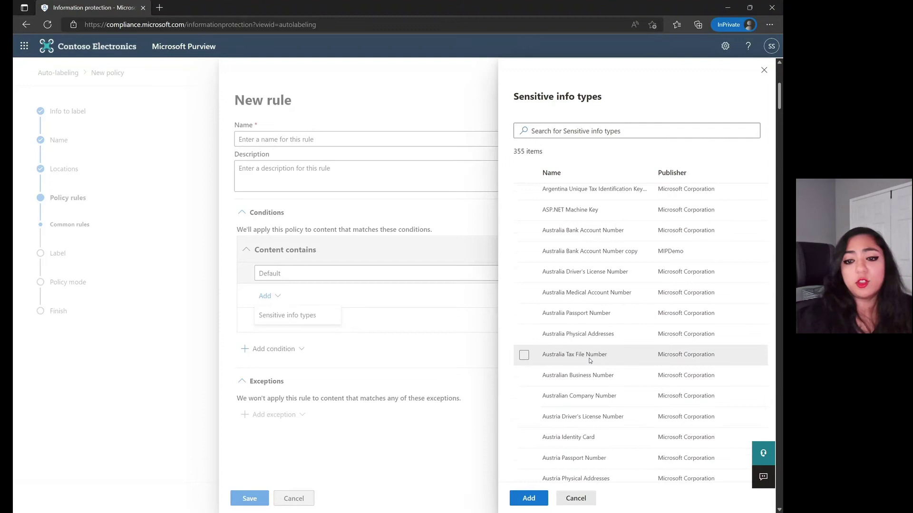
pyautogui.click(590, 361)
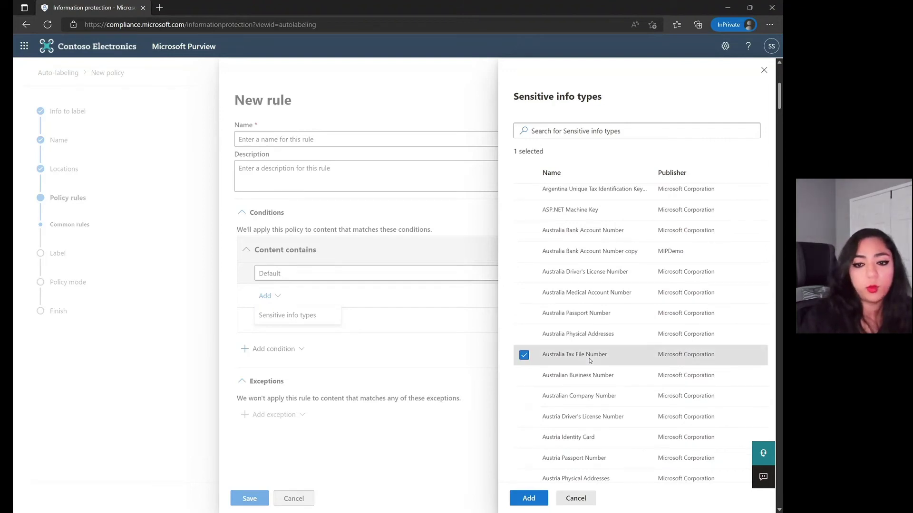
pyautogui.click(529, 498)
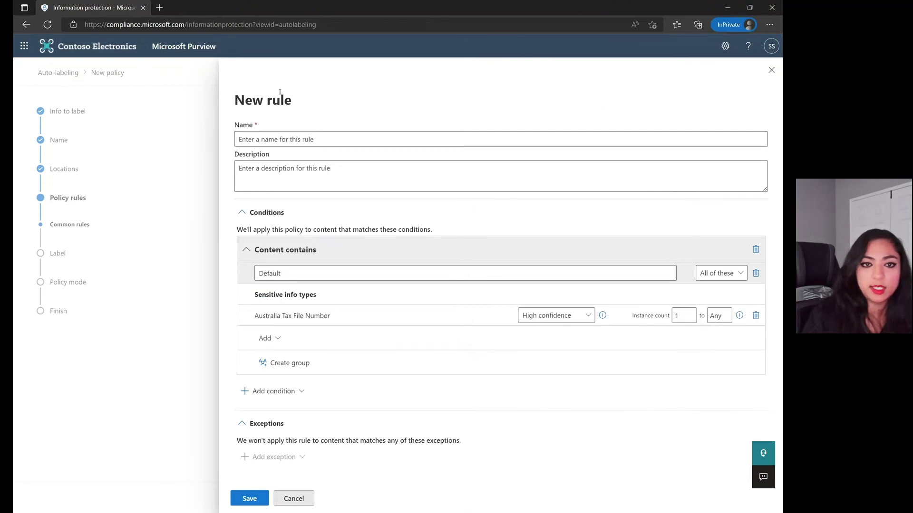
# Name the rule 'Test For Demo', save it, and advance to the label step.
pyautogui.click(296, 143)
pyautogui.write('Test For Demo')
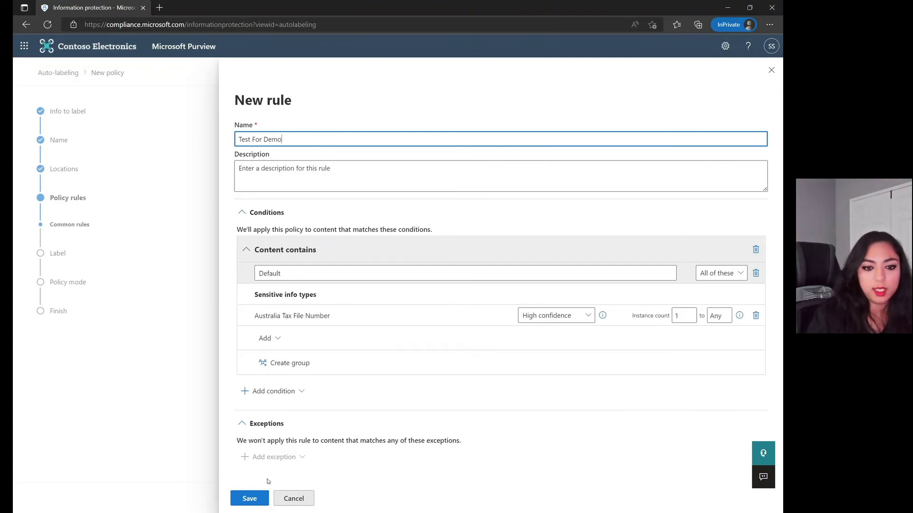
pyautogui.click(249, 499)
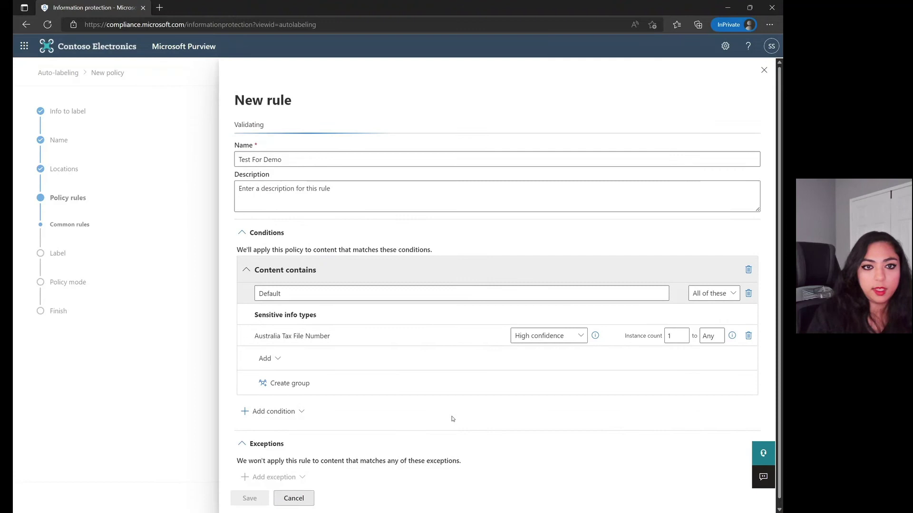
pyautogui.click(310, 499)
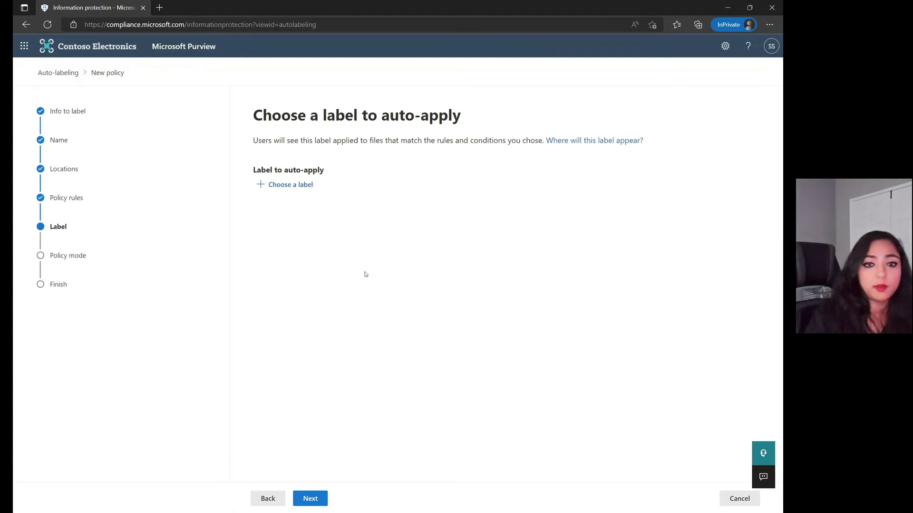
# Add the Confidential/All Employees sensitivity label to the policy and advance to the mode step.
pyautogui.click(305, 185)
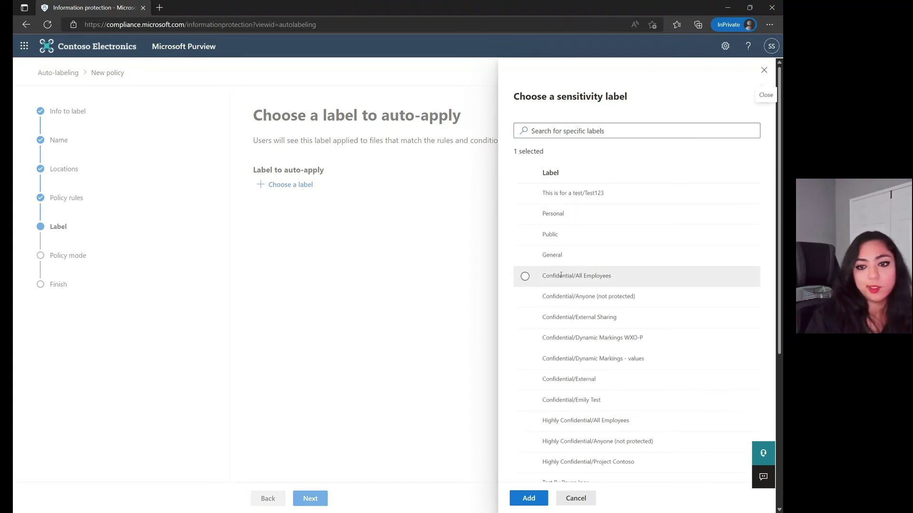
pyautogui.click(525, 276)
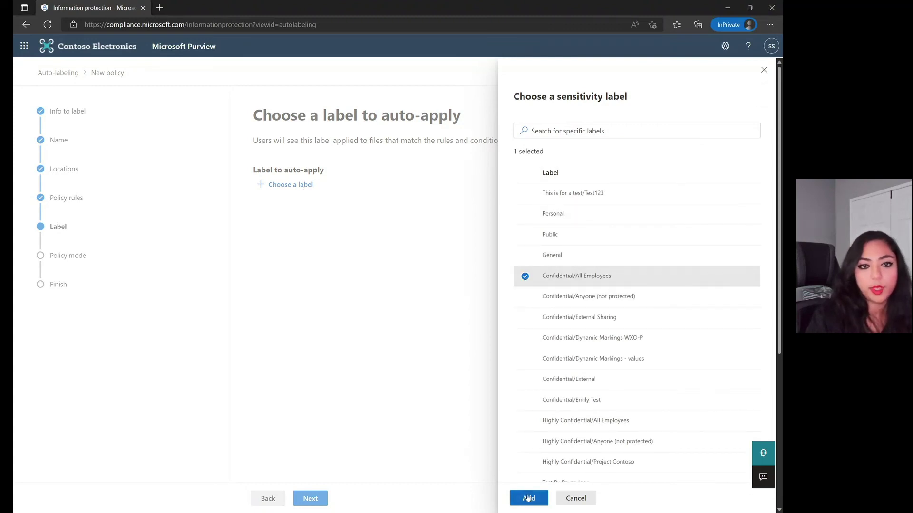
pyautogui.click(528, 498)
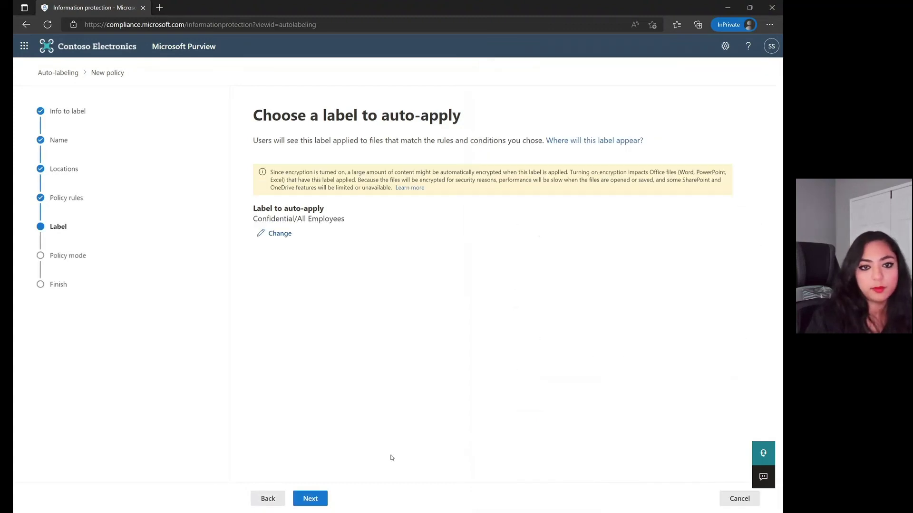
pyautogui.click(312, 499)
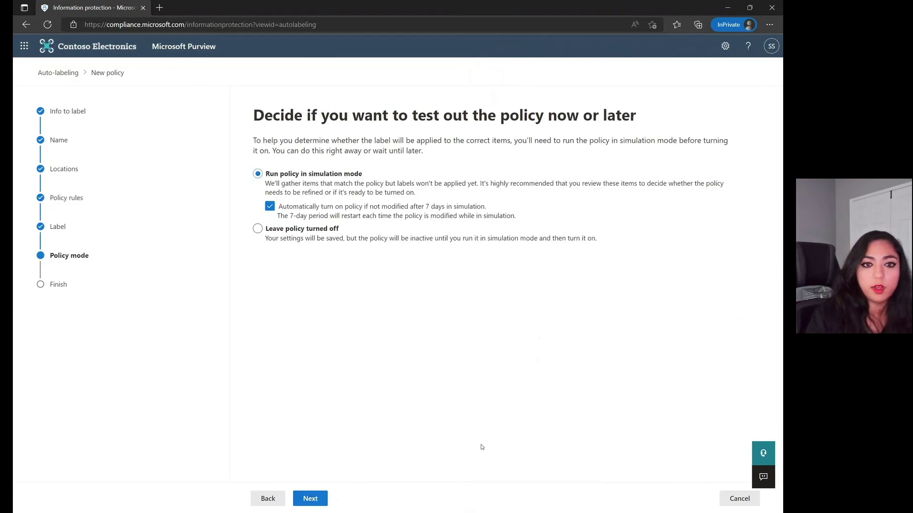